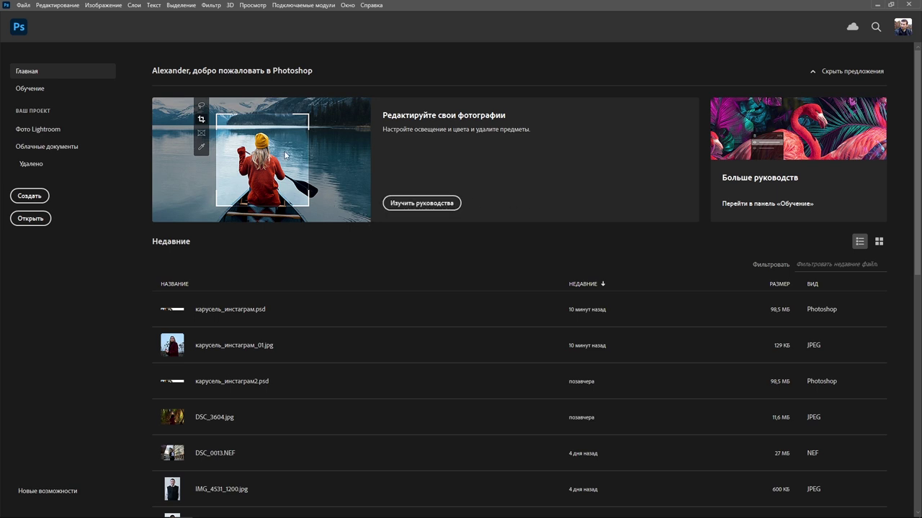
Start a new document from the File menu with a width of 10800 pixels.
left_click(24, 5)
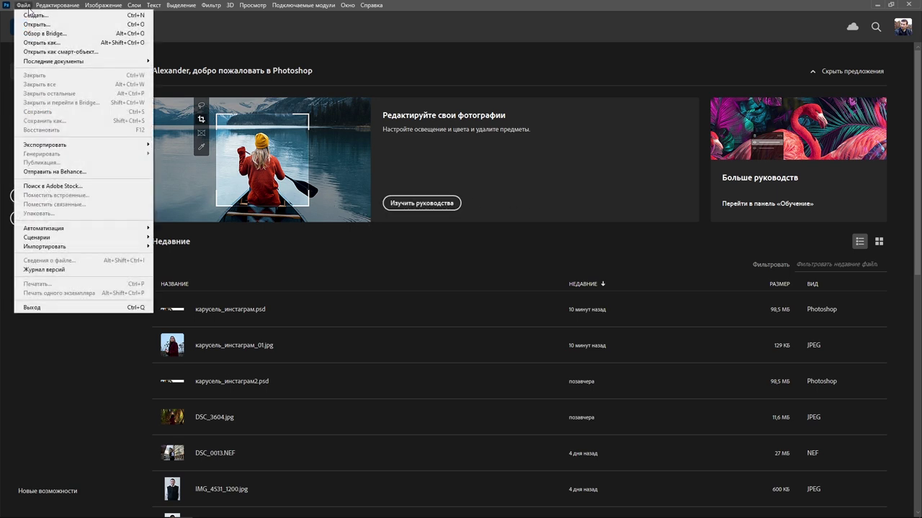
left_click(40, 16)
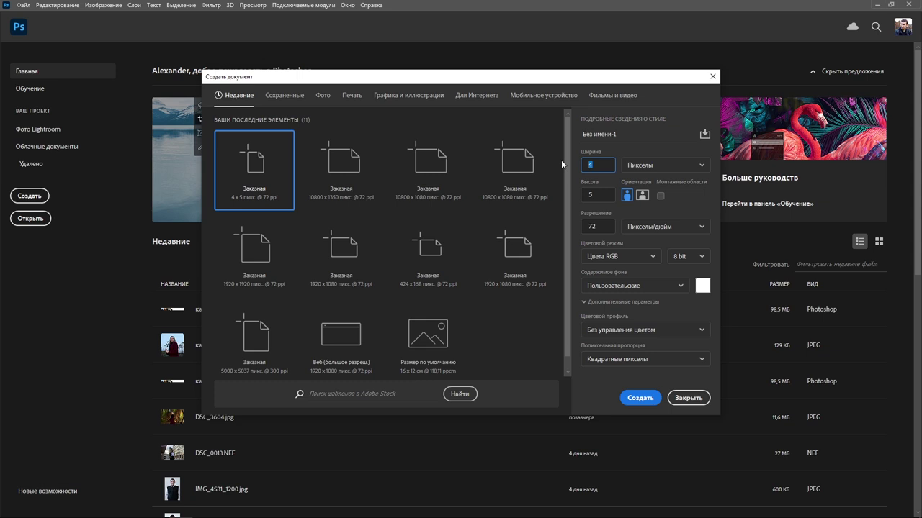
type("10800")
left_click(604, 195)
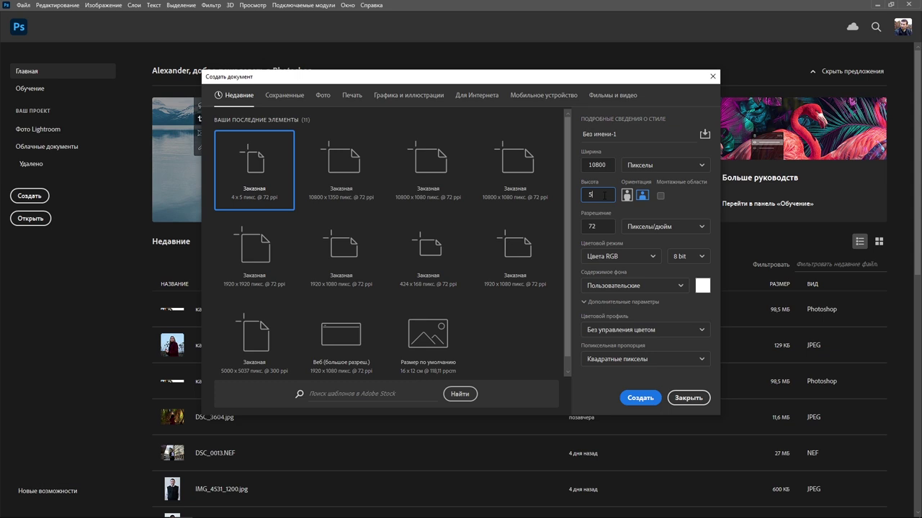
Set height 1350 px, resolution 300 ppi and the sRGB IEC61966-2.1 colour profile.
double_click(604, 195)
type("1080")
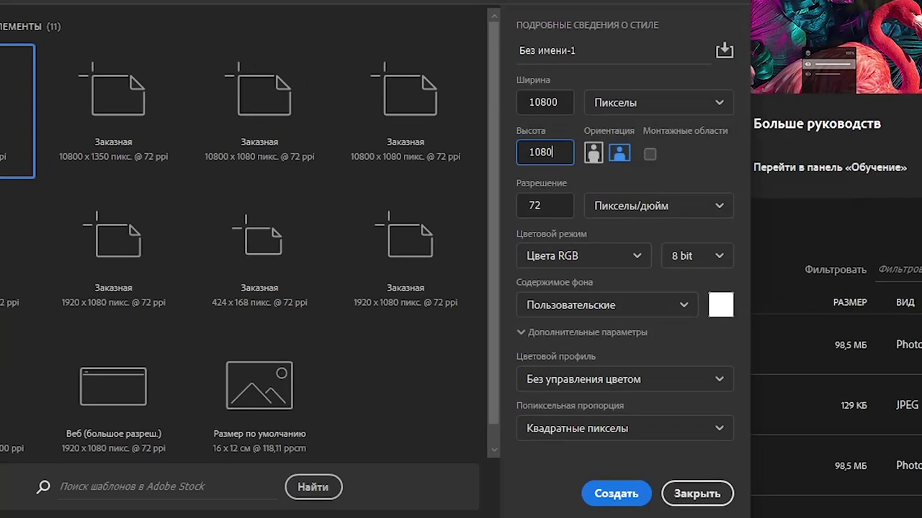
key("BackSpace")
key("BackSpace")
key("BackSpace")
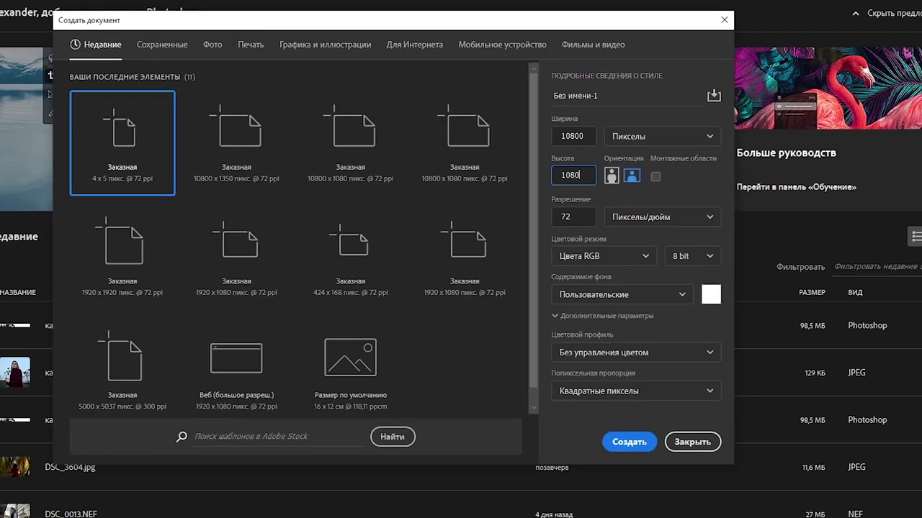
type("1350")
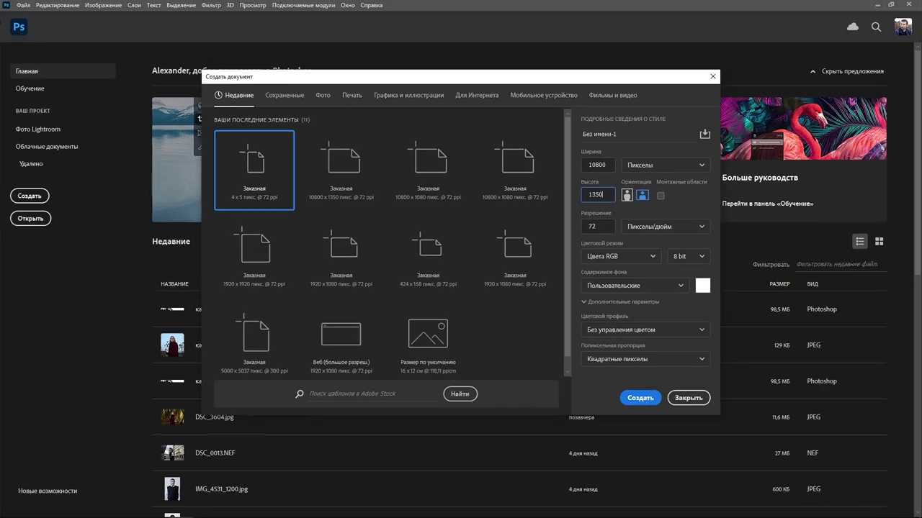
left_click(606, 224)
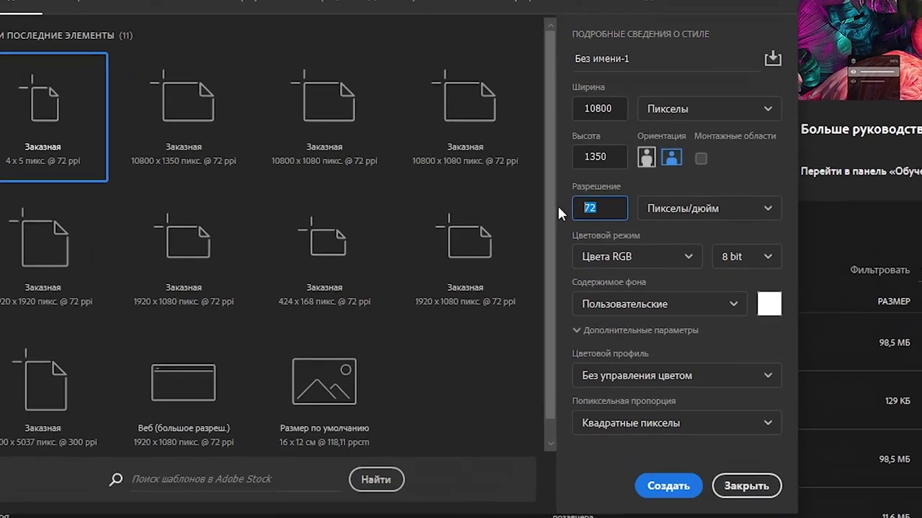
type("300")
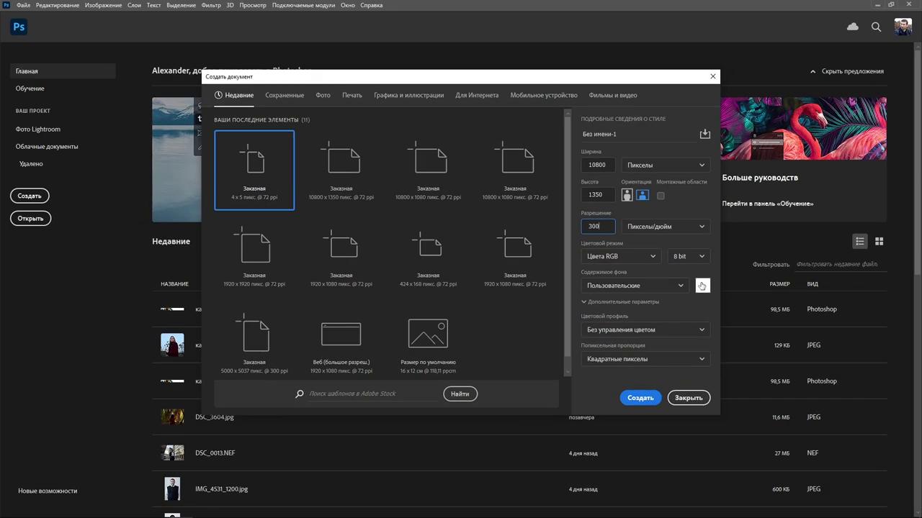
left_click(654, 330)
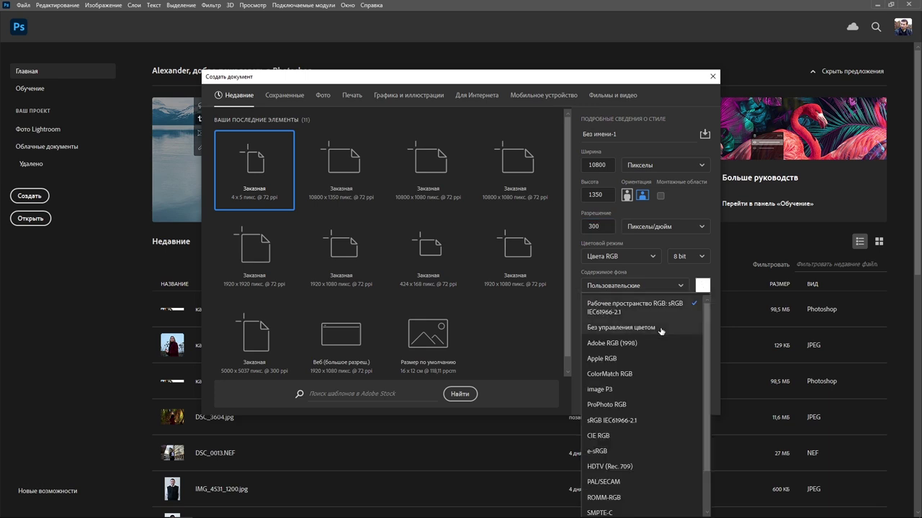
left_click(658, 310)
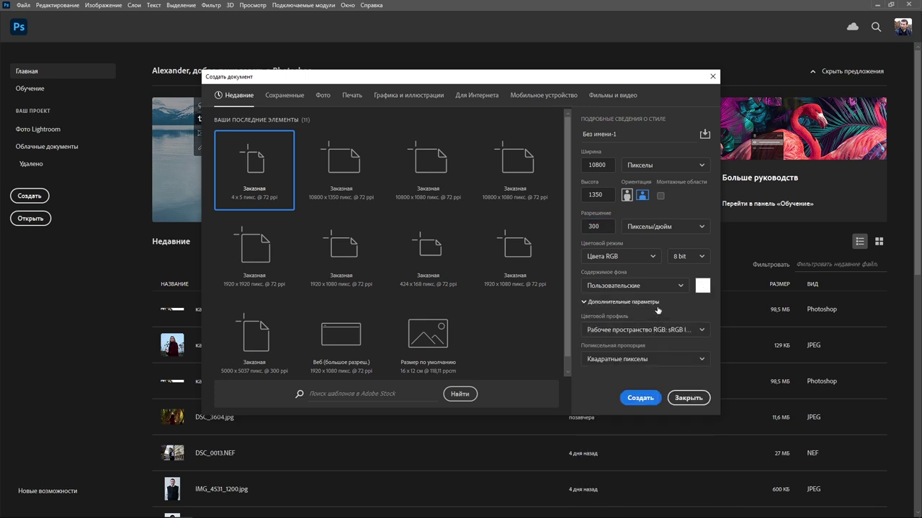
Create the 10800 × 1350 document and turn on rulers from the View menu.
left_click(643, 398)
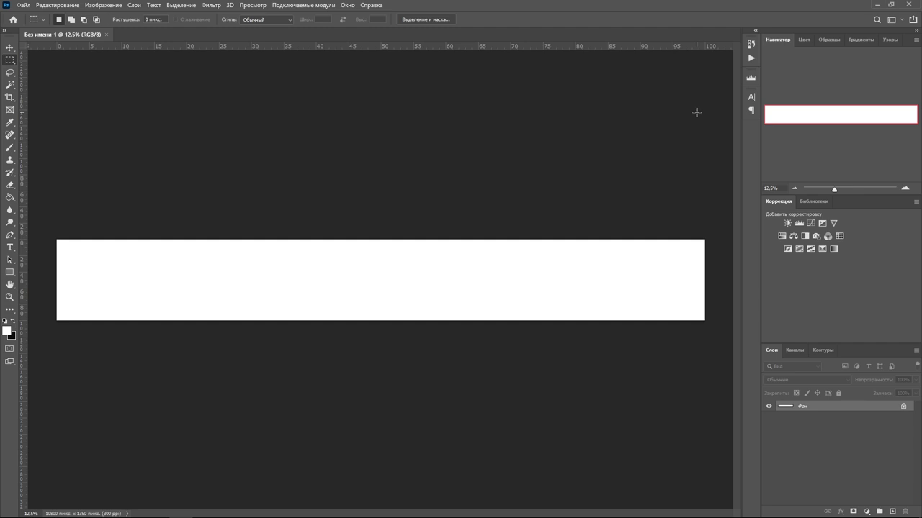
left_click(256, 5)
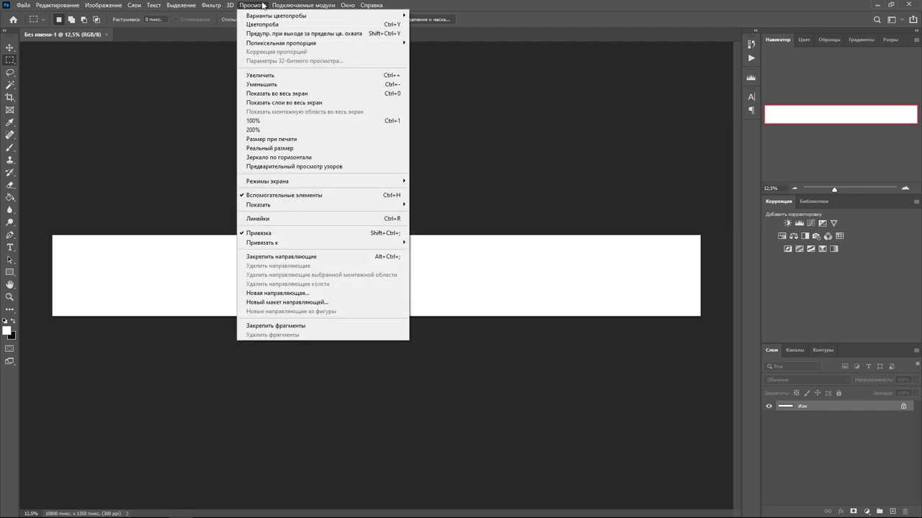
left_click(305, 219)
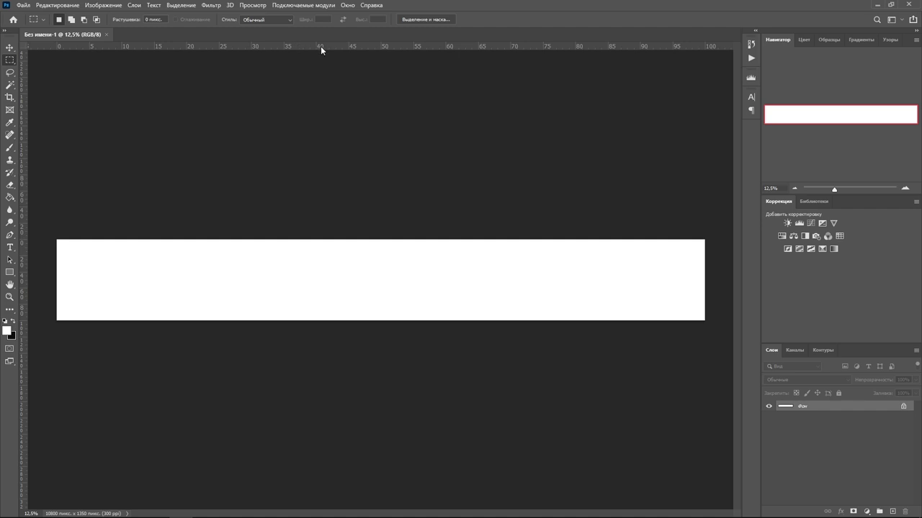
left_click(256, 6)
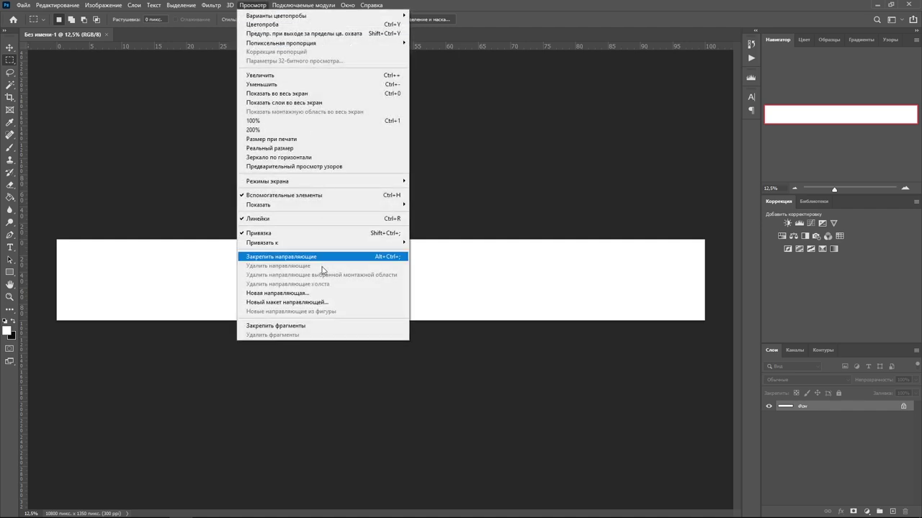
Apply a new guide layout with 10 columns and 2 rows.
left_click(318, 306)
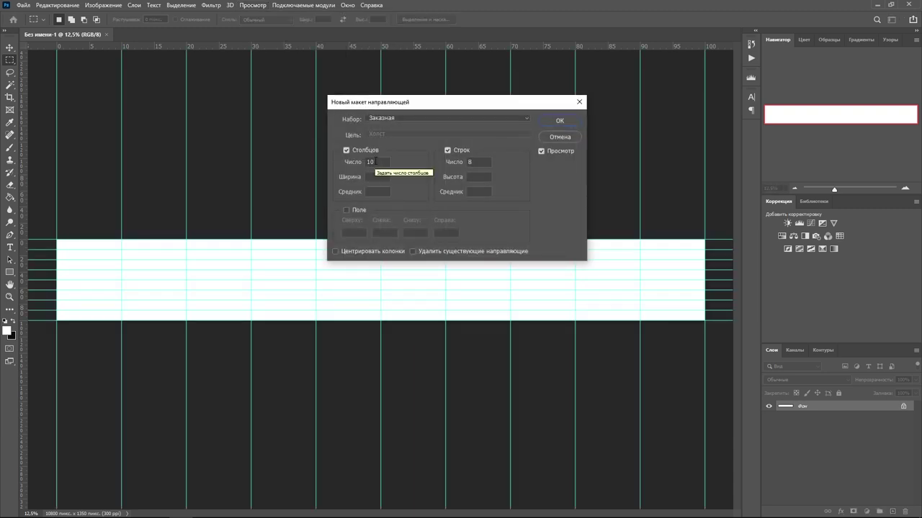
double_click(371, 162)
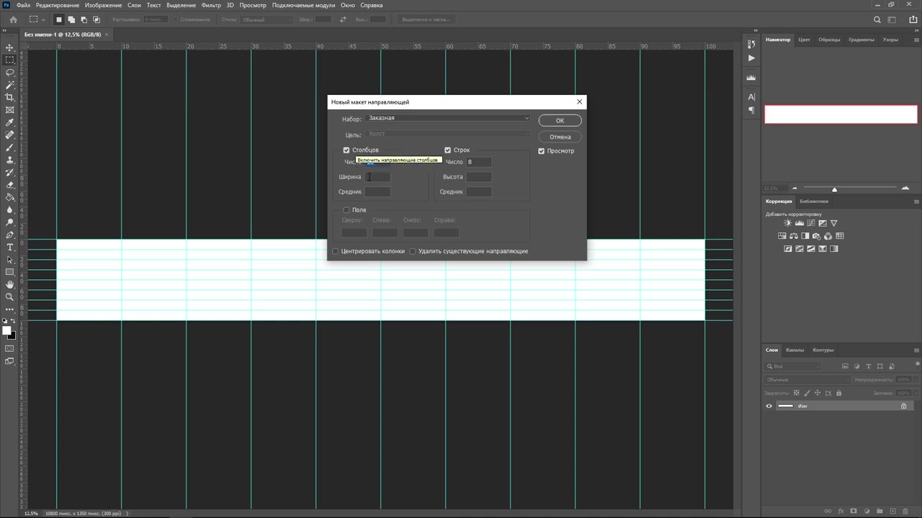
double_click(479, 162)
key("BackSpace")
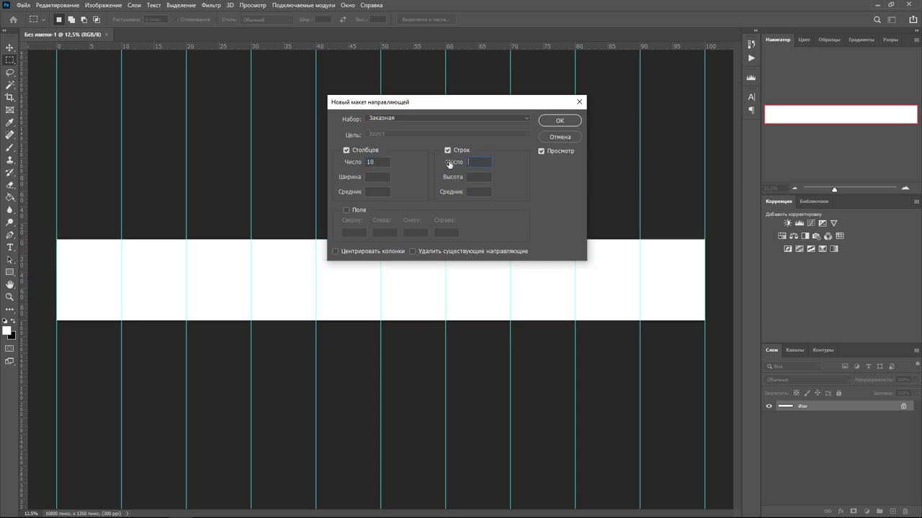
type("0")
key("BackSpace")
type("1")
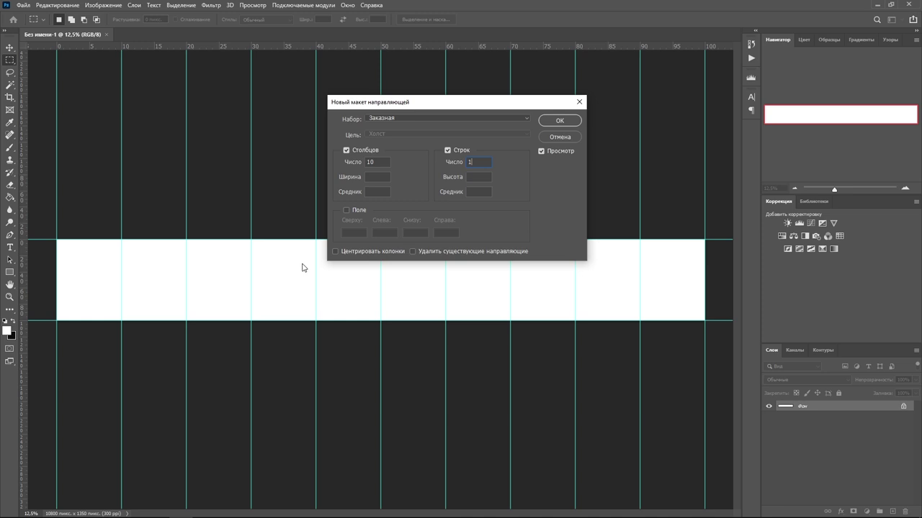
double_click(480, 162)
type("2")
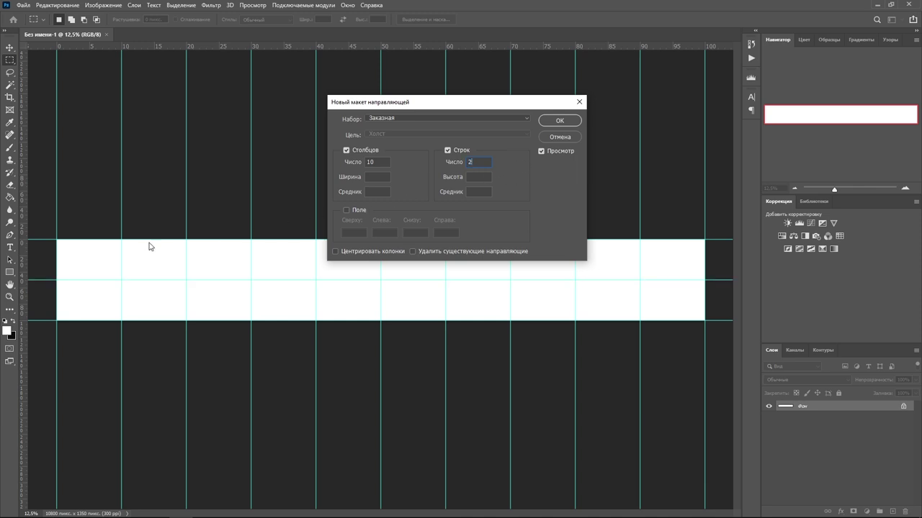
left_click(558, 121)
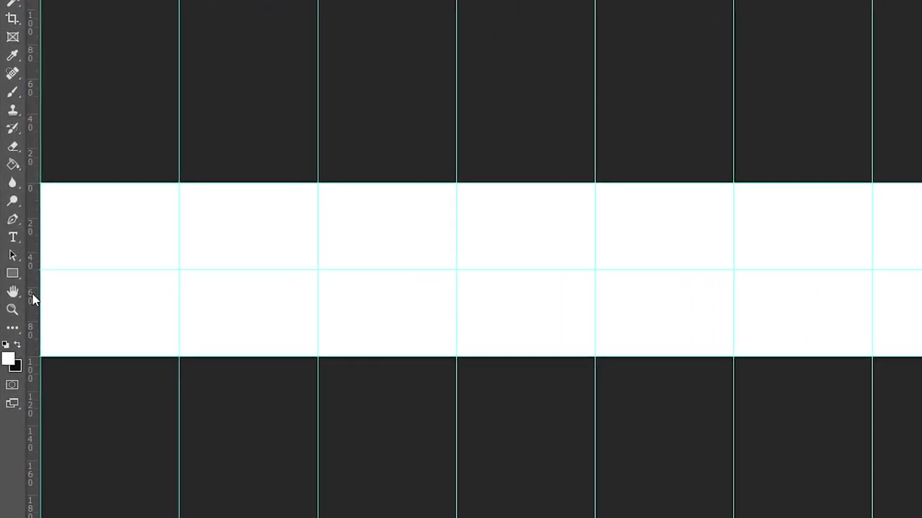
Switch rulers to percent and add horizontal guides at about 4.2% and 90.5%.
right_click(31, 294)
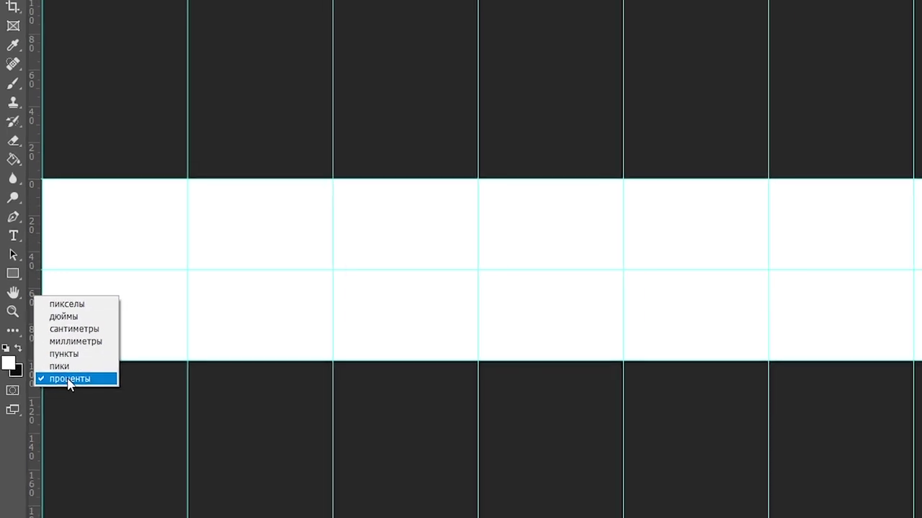
left_click(69, 380)
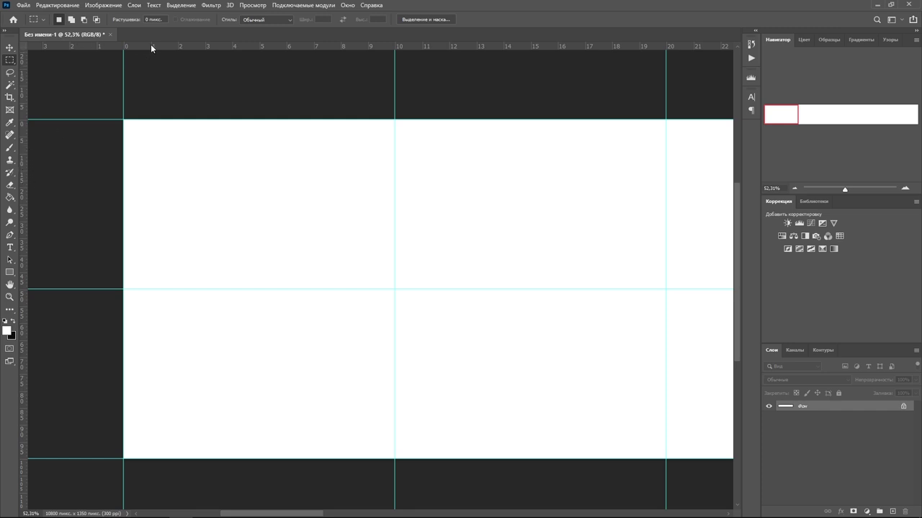
left_click_drag(150, 44, 159, 43)
left_click_drag(158, 43, 151, 153)
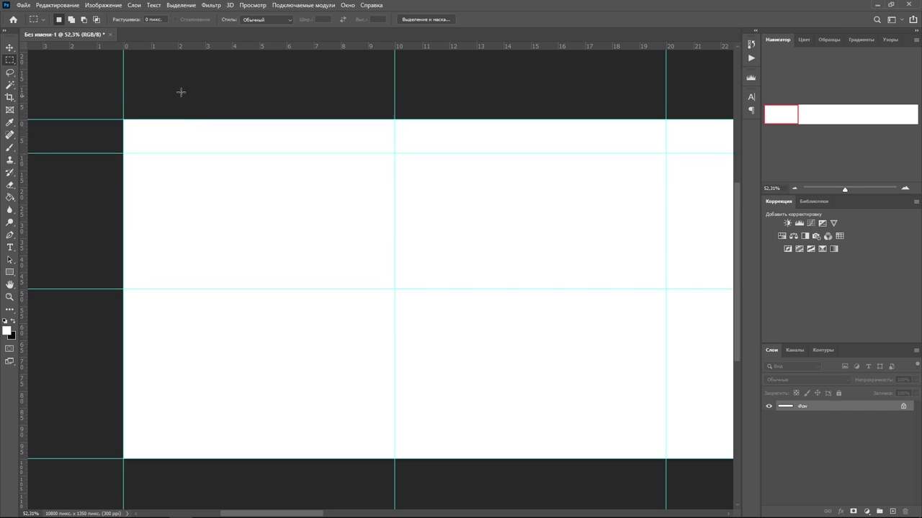
left_click_drag(190, 46, 175, 426)
scroll(228, 308, "down", 3)
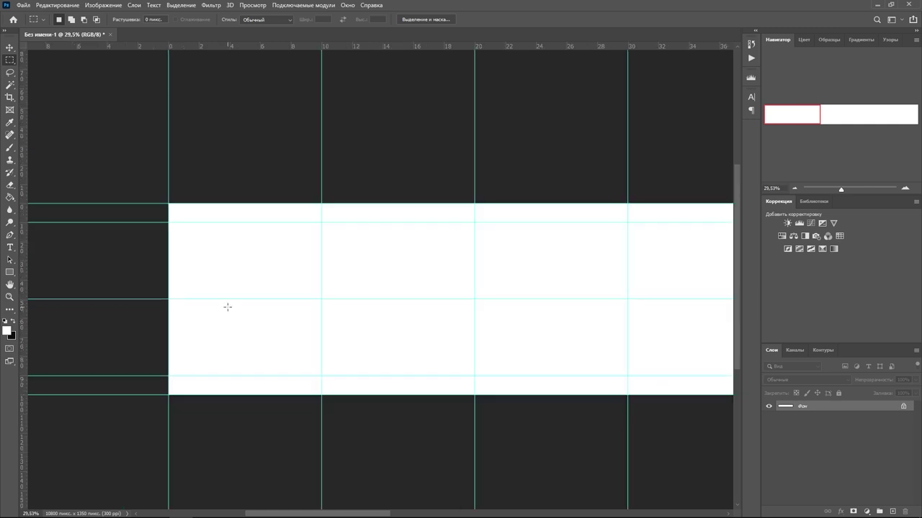
scroll(228, 308, "down", 1)
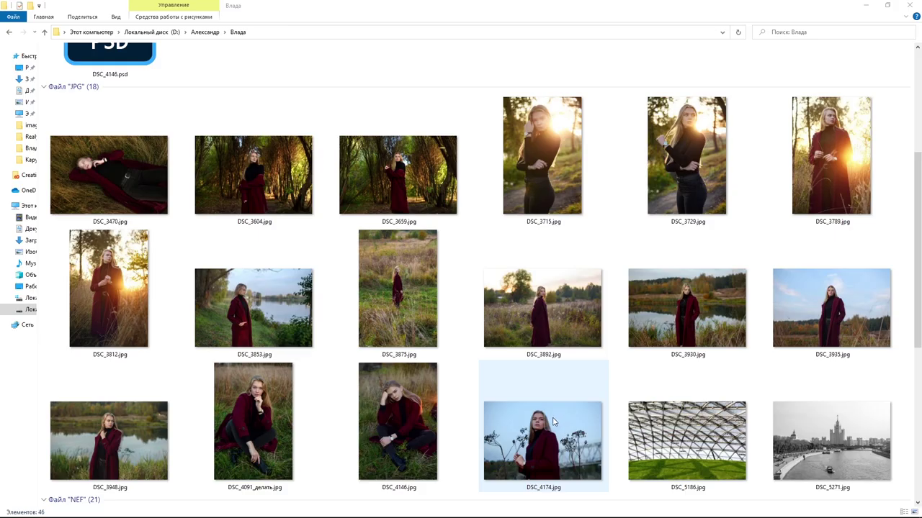
Drag DSC_4174.jpg from File Explorer onto the Photoshop collage canvas.
left_click(548, 423)
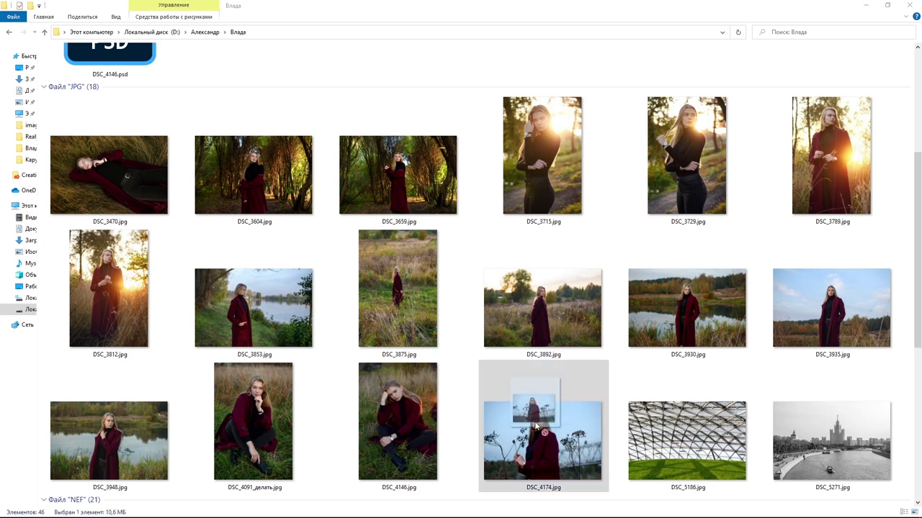
left_click_drag(547, 425, 241, 513)
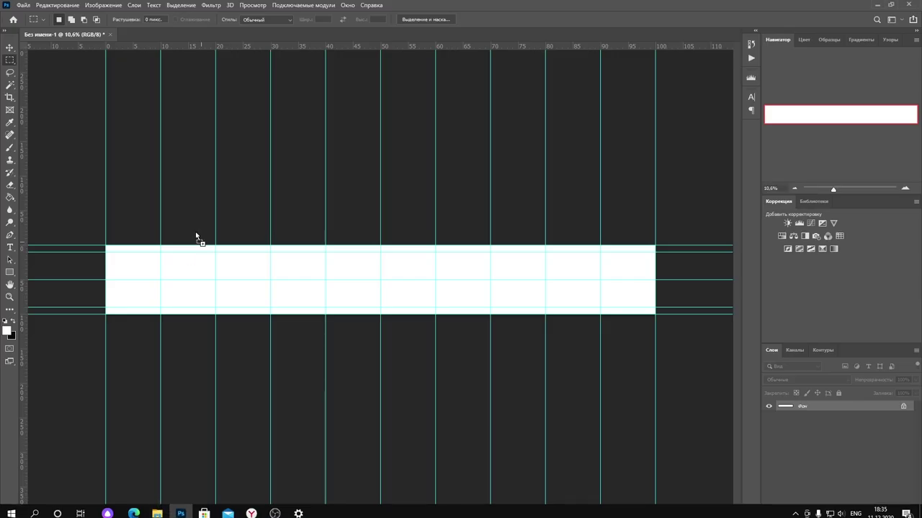
left_click_drag(241, 513, 382, 282)
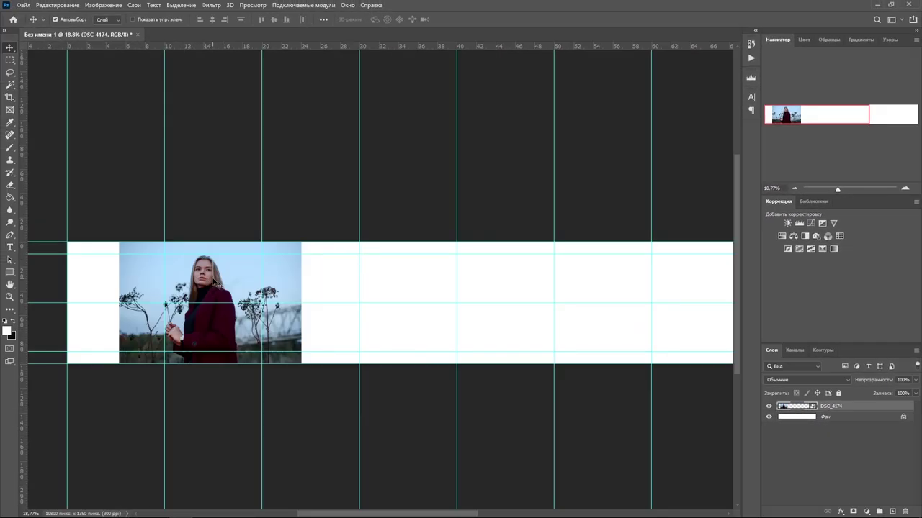
Move the DSC_4174 photo flush against the canvas's left edge and top.
left_click_drag(216, 281, 138, 286)
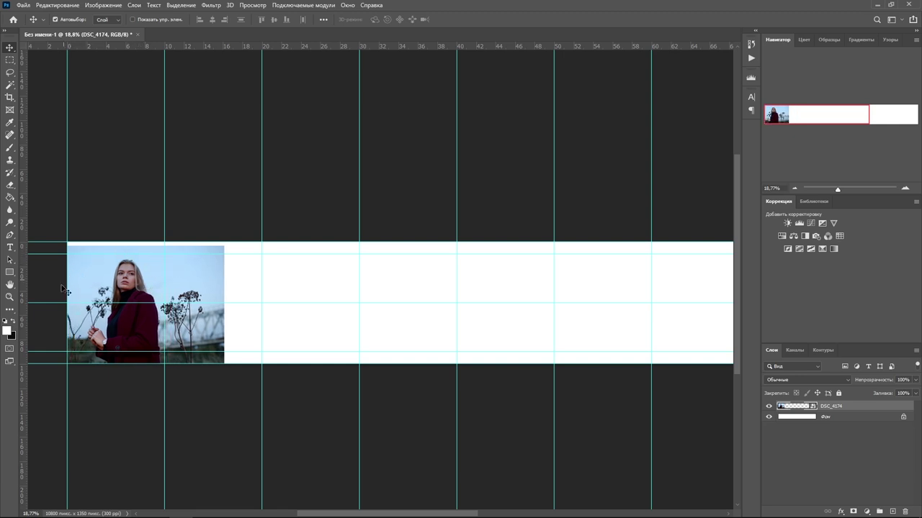
left_click_drag(118, 282, 119, 278)
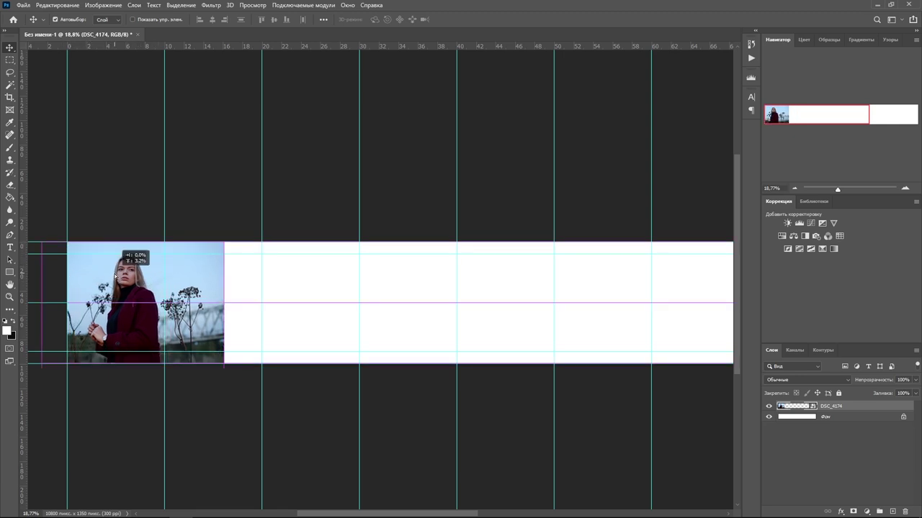
scroll(104, 276, "up", 2)
scroll(107, 273, "up", 1)
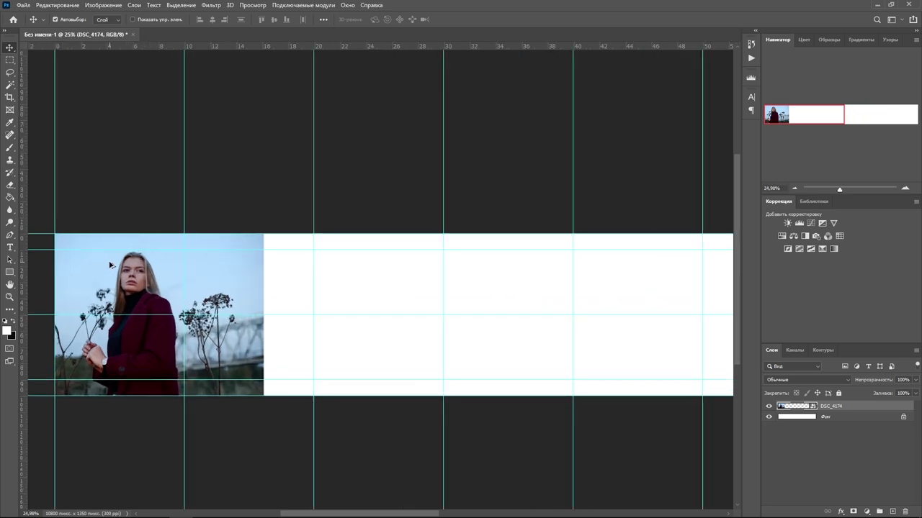
scroll(108, 271, "up", 1)
scroll(112, 267, "down", 2)
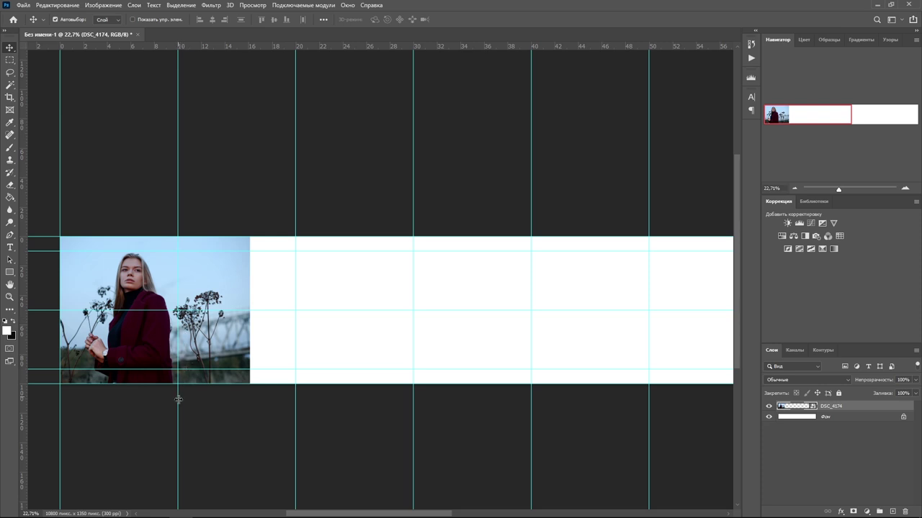
Select the photo's right part, rasterize the DSC_4174 layer and delete the selection.
key("m")
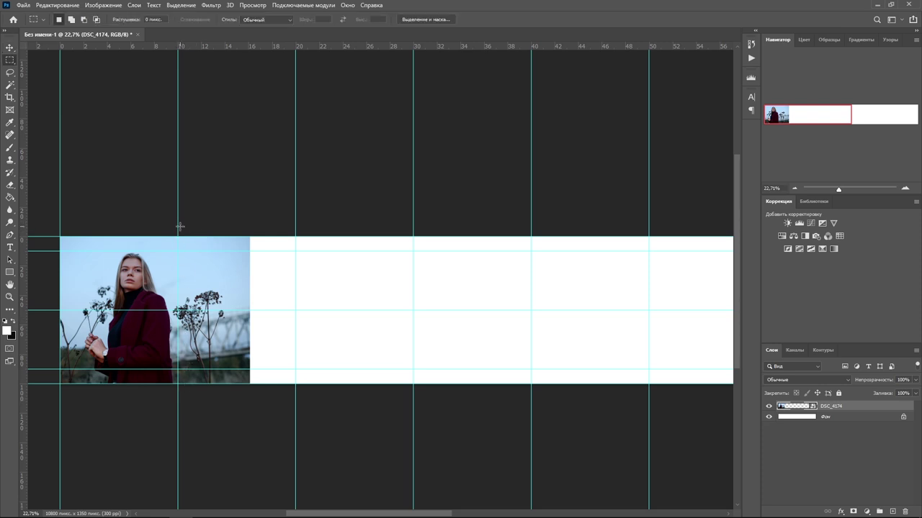
left_click_drag(178, 238, 249, 383)
left_click_drag(178, 207, 265, 396)
key("Delete")
left_click(447, 194)
right_click(847, 406)
left_click(730, 276)
key("Delete")
Undo that deletion, then erase a narrower right strip so the photo ends near 13.5%.
left_click(57, 5)
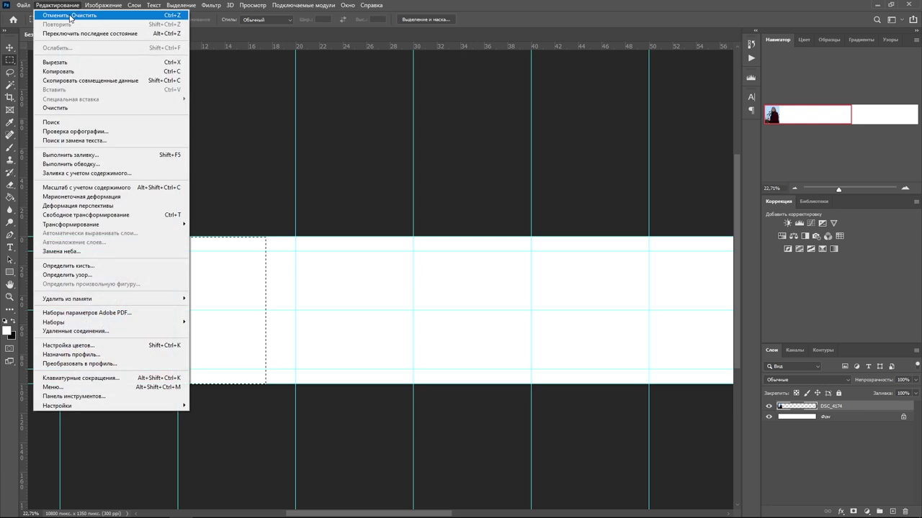
left_click(43, 11)
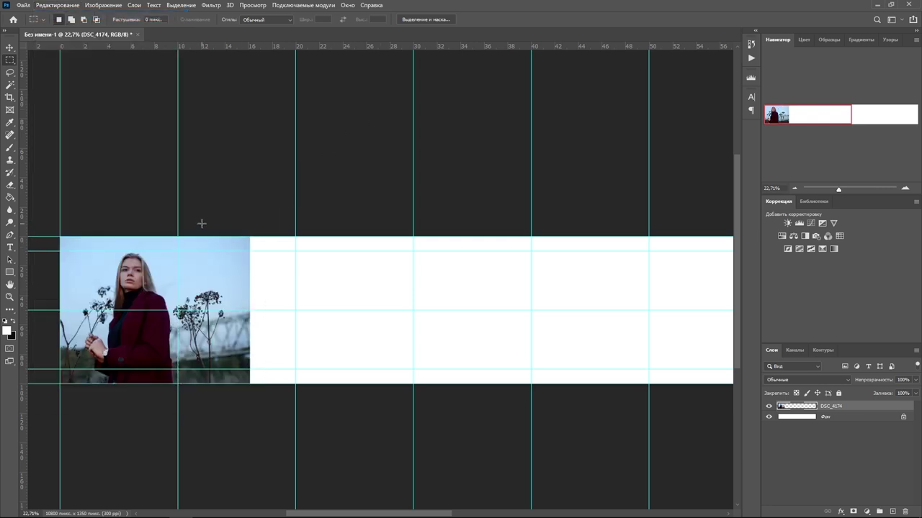
left_click_drag(220, 222, 255, 393)
key("Delete")
key("ctrl+d")
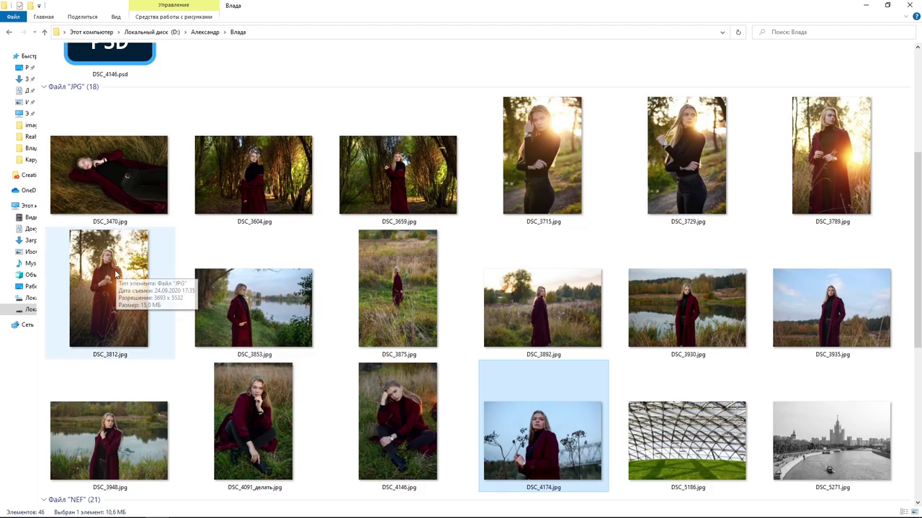
Place DSC_3812 beside the first photo, shrinking it to align with the canvas top.
left_click_drag(126, 276, 193, 404)
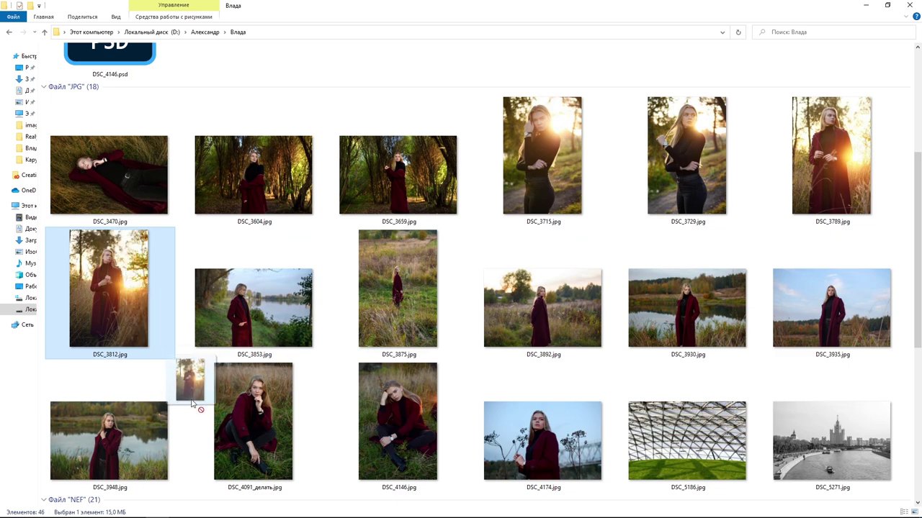
left_click_drag(193, 404, 216, 249)
left_click_drag(294, 356, 291, 344)
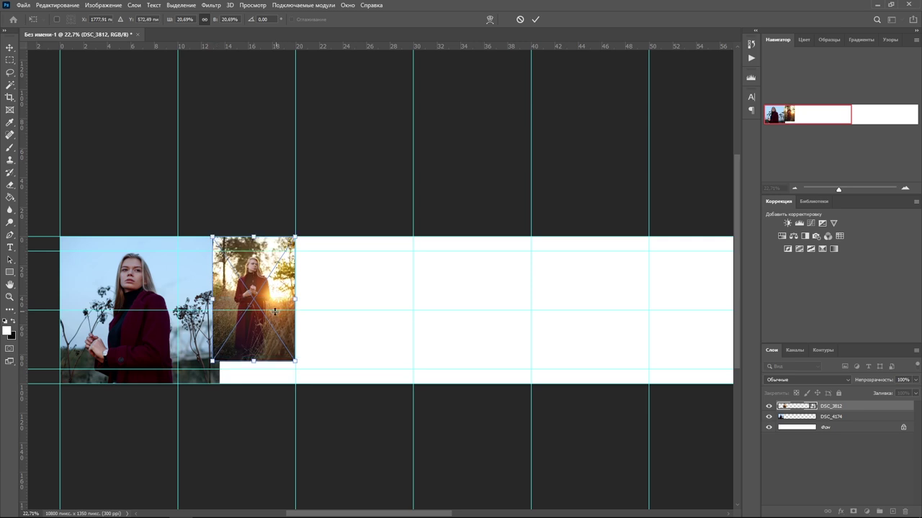
left_click_drag(274, 311, 274, 310)
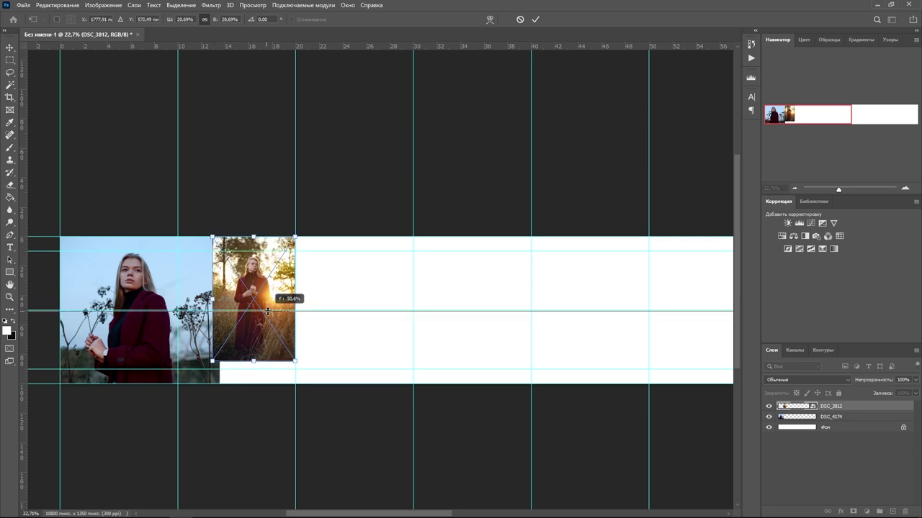
left_click(58, 6)
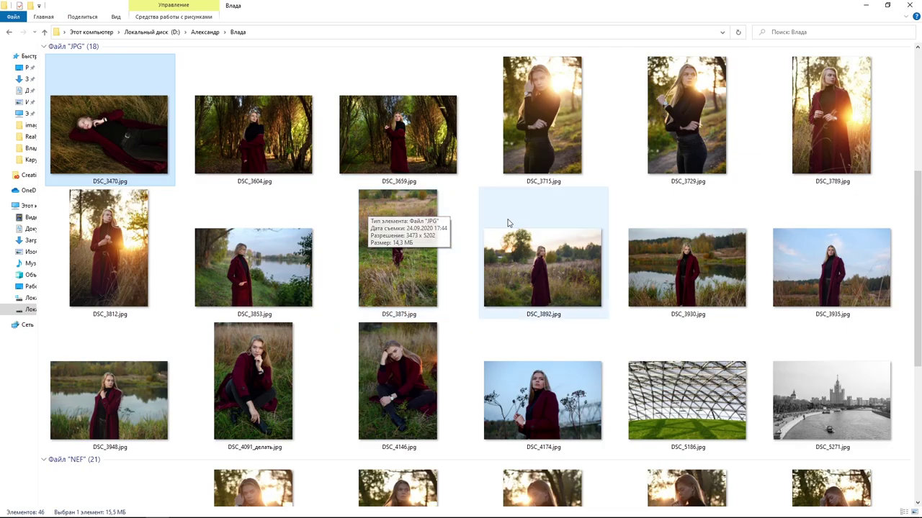
Add DSC_3892 in the next section's upper half, scaled to the guide, and commit.
left_click_drag(545, 257, 513, 327)
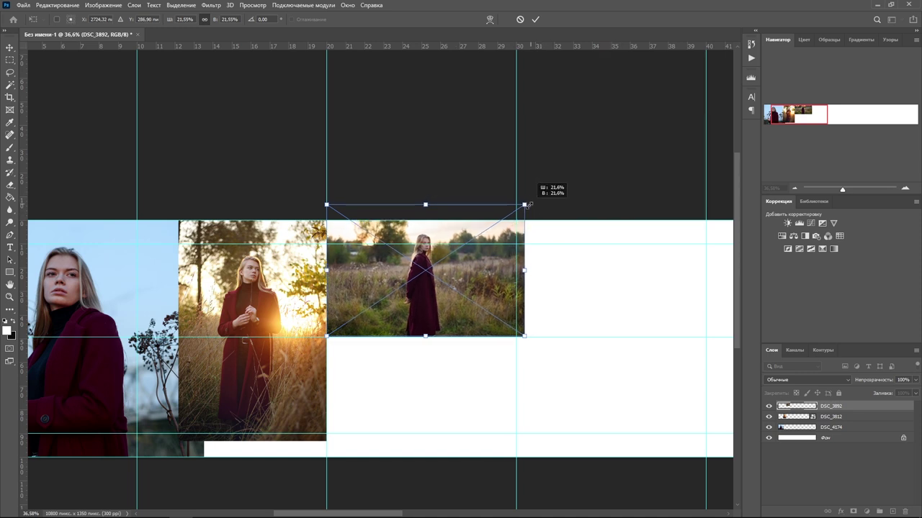
left_click_drag(539, 195, 517, 209)
left_click_drag(434, 298, 542, 135)
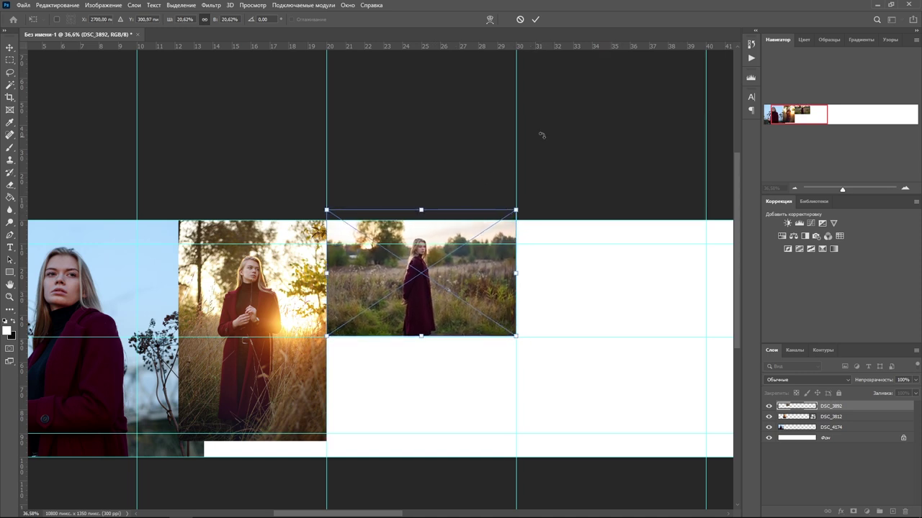
left_click(535, 19)
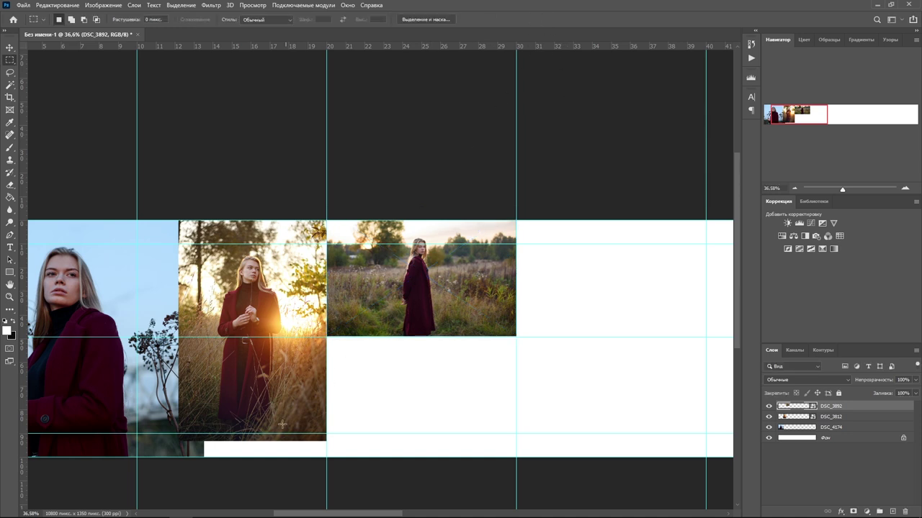
Place DSC_3470 in the lower half beneath DSC_3892, scaled to fit.
left_click(196, 508)
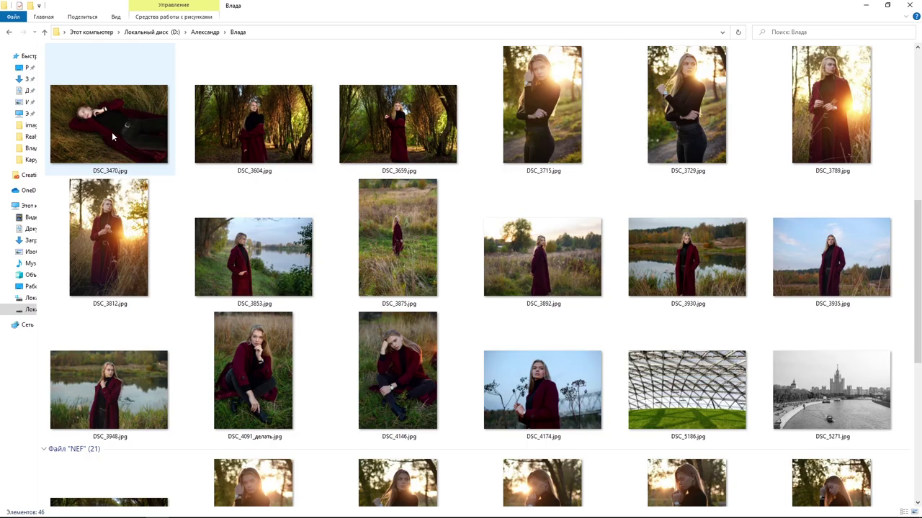
mouse_move(115, 137)
left_mouse_down()
mouse_move(241, 395)
mouse_move(376, 395)
mouse_move(381, 385)
left_mouse_up()
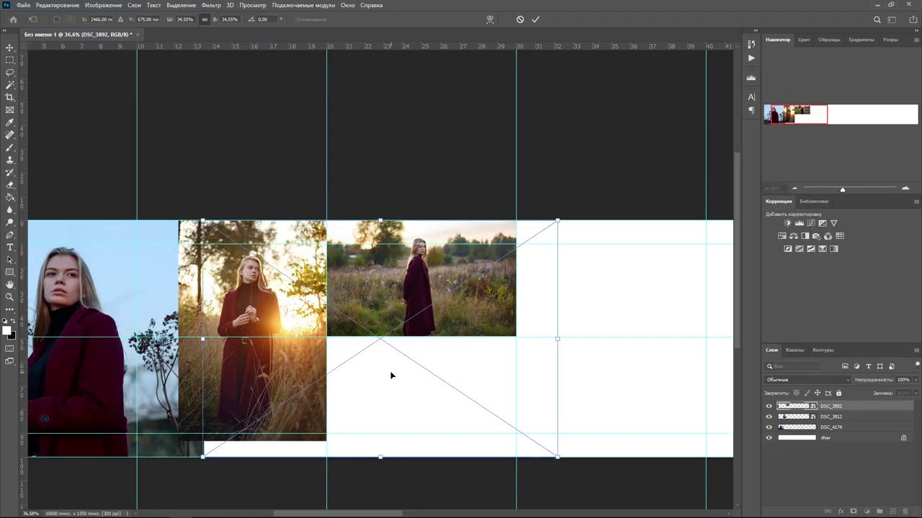
mouse_move(557, 220)
left_mouse_down()
mouse_move(391, 335)
mouse_move(476, 354)
left_mouse_up()
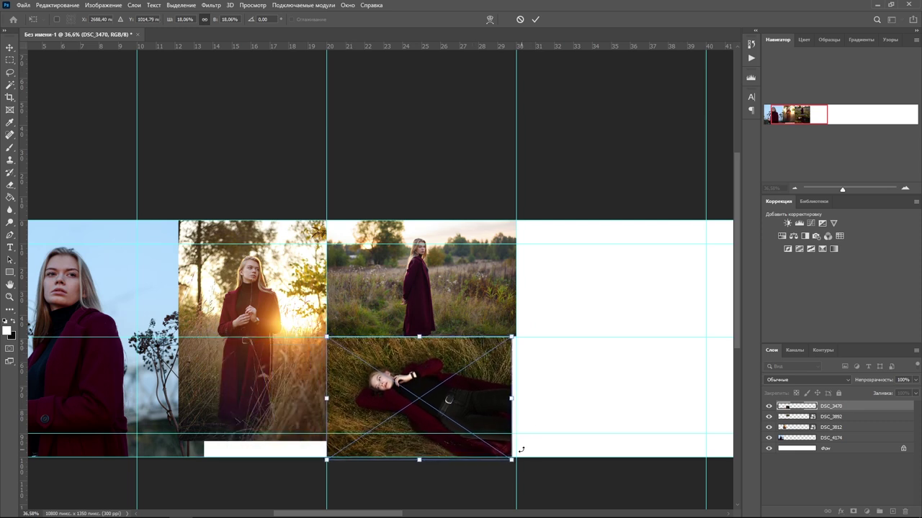
left_click_drag(511, 459, 514, 454)
key("Return")
key("ctrl+minus")
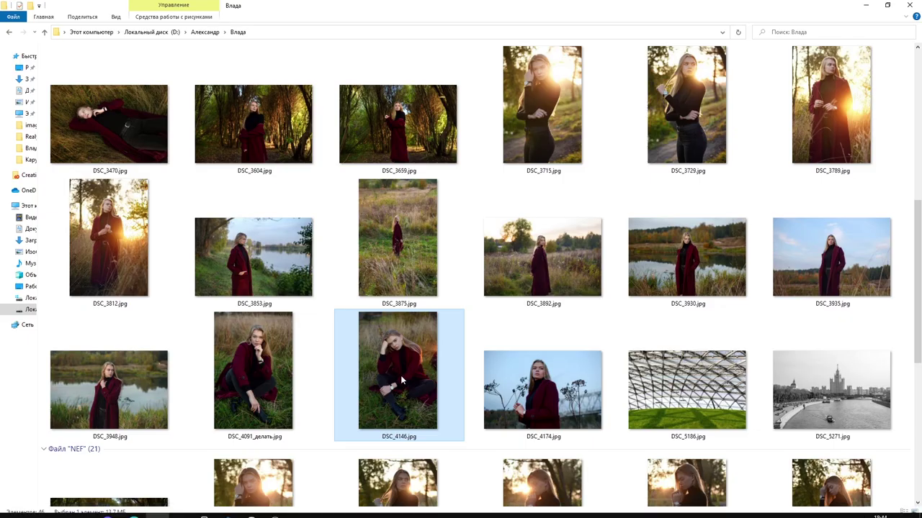
Bring DSC_4146 into the following section and scale it down to about 14.6%.
key("alt+Tab")
mouse_move(345, 393)
left_mouse_down()
mouse_move(287, 462)
mouse_move(194, 512)
mouse_move(504, 271)
left_mouse_up()
left_click_drag(405, 253, 574, 252)
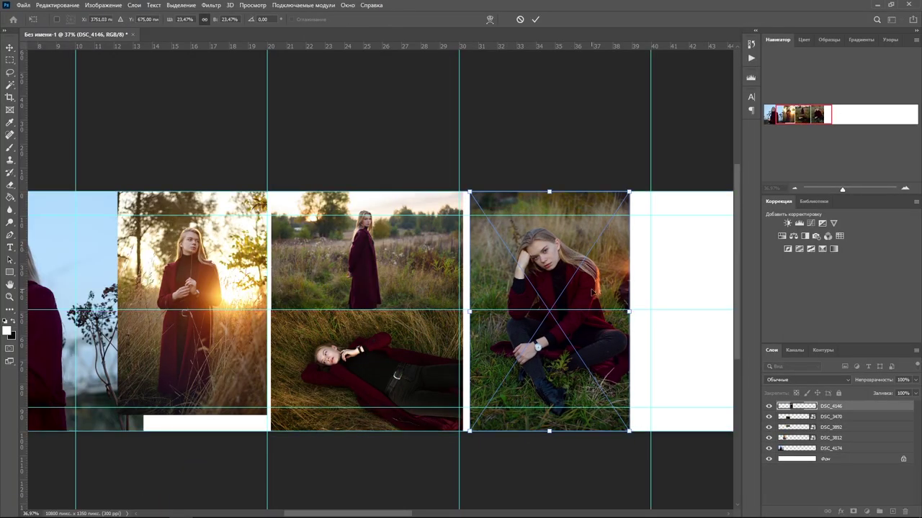
left_click_drag(628, 432, 554, 328)
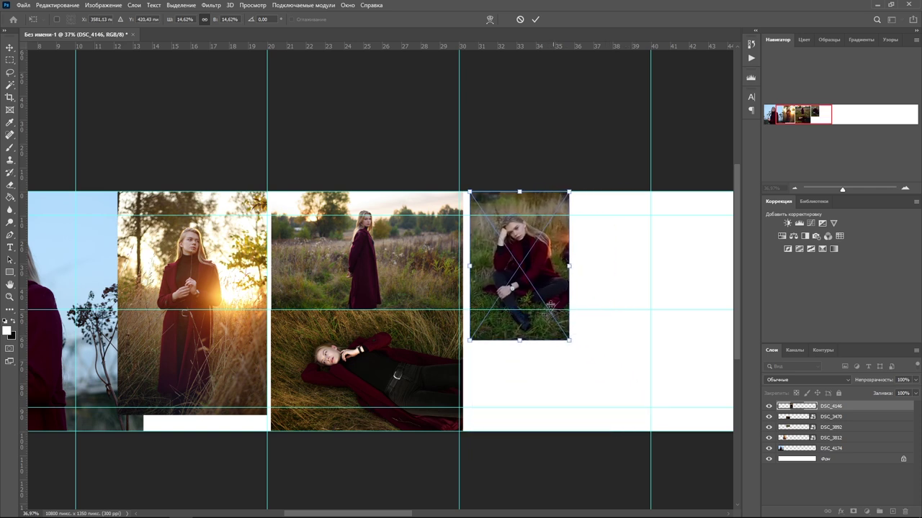
Finish fitting the sitting photo, then drag DSC_3729 from Explorer onto the canvas.
left_click_drag(553, 328, 566, 346)
key("alt+Tab")
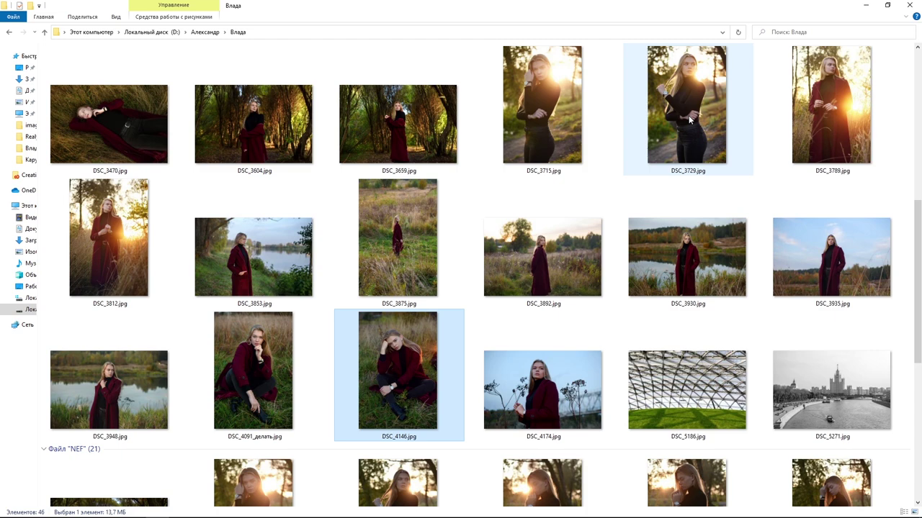
mouse_move(689, 121)
left_mouse_down()
mouse_move(218, 508)
mouse_move(580, 304)
mouse_move(578, 296)
left_mouse_up()
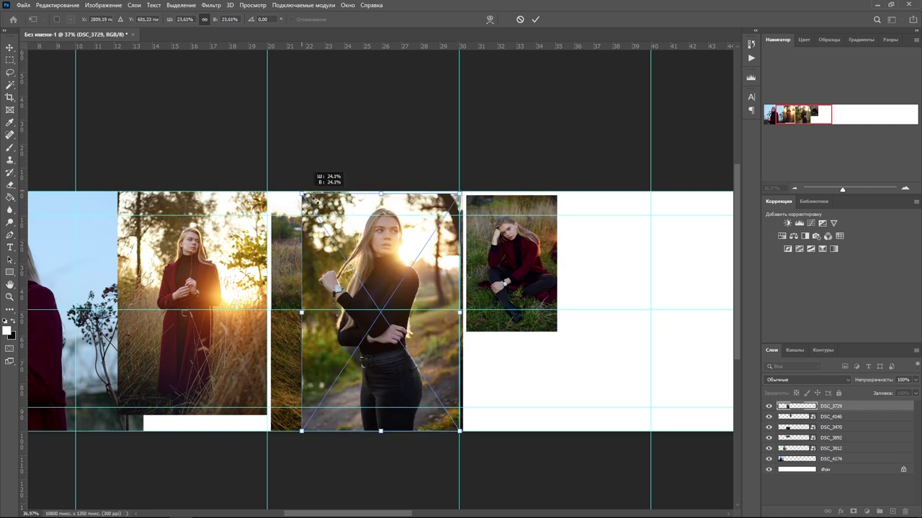
Scale DSC_3729 to about 13.6%, position it beside DSC_4146, and commit.
left_click_drag(300, 192, 360, 278)
left_click_drag(414, 317, 592, 316)
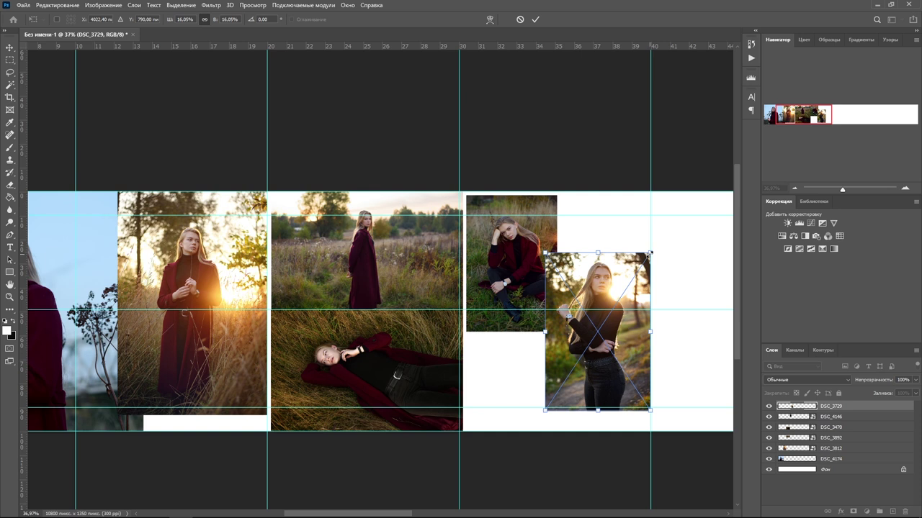
left_click_drag(649, 254, 650, 264)
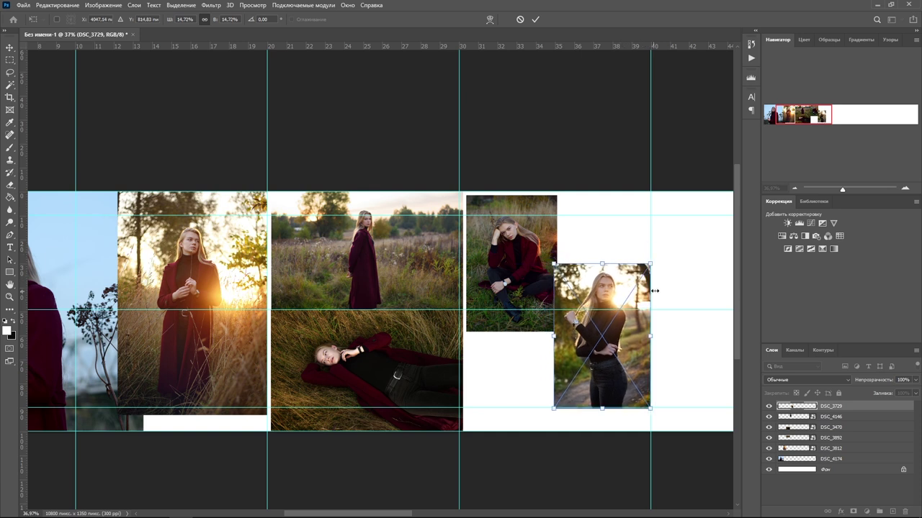
left_click_drag(652, 266, 647, 271)
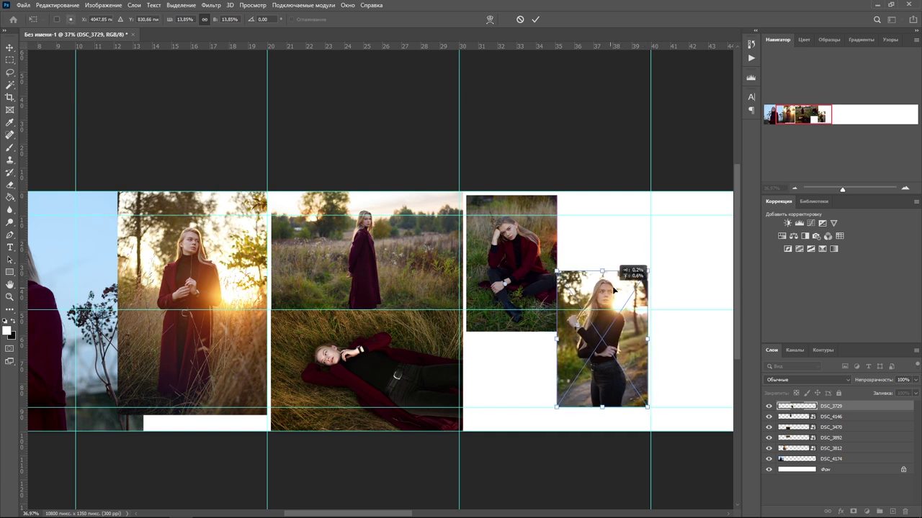
left_click_drag(611, 296, 645, 276)
left_click_drag(624, 324, 623, 330)
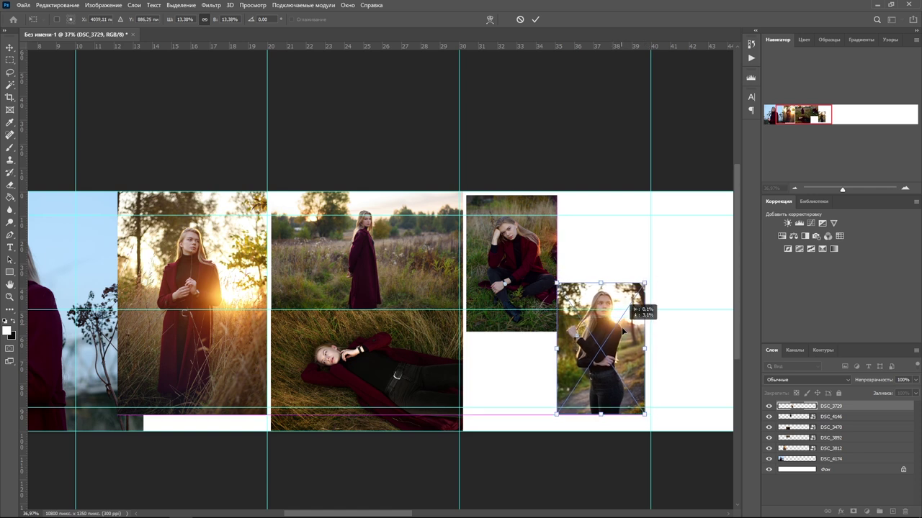
left_click_drag(645, 415, 648, 417)
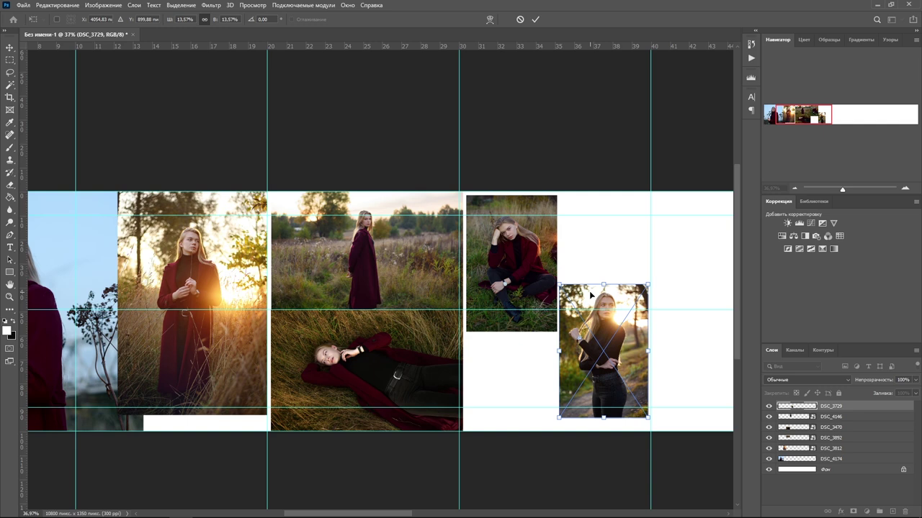
key("shift+Down")
key("shift+Down")
key("shift+Down")
key("Up")
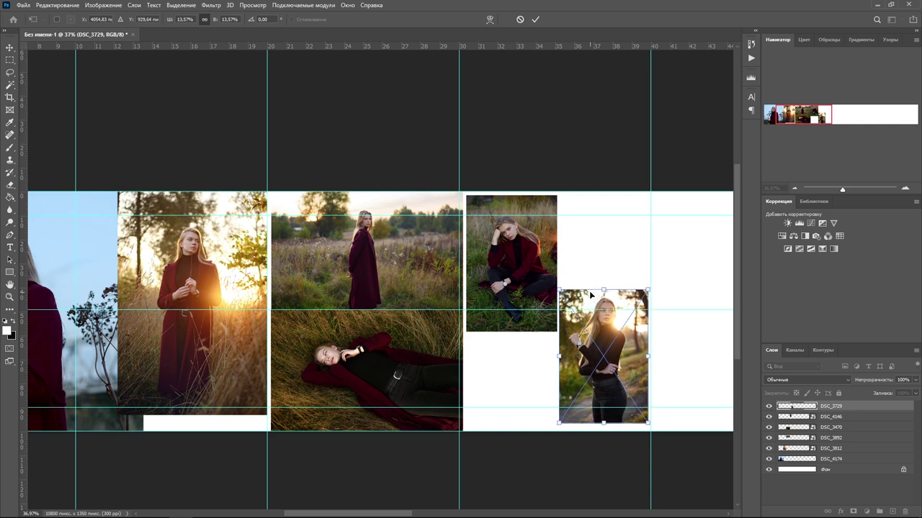
key("Return")
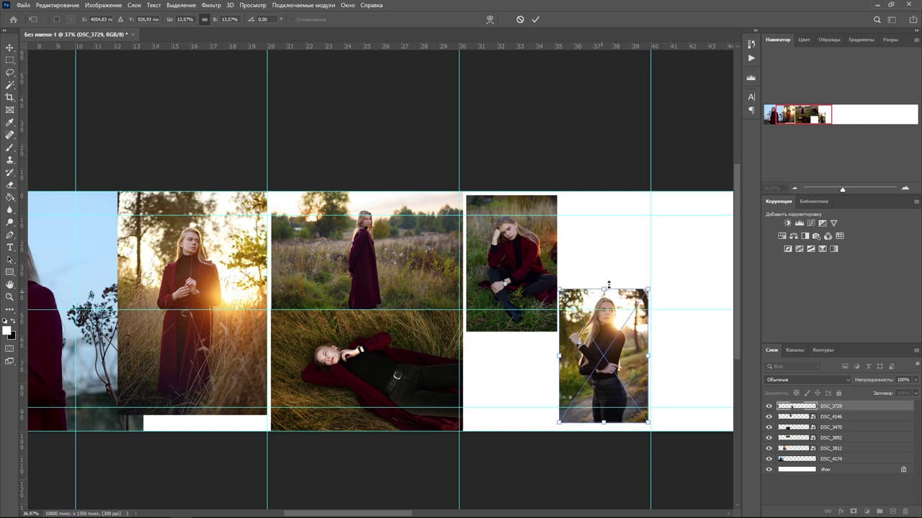
scroll(448, 270, "down", 2)
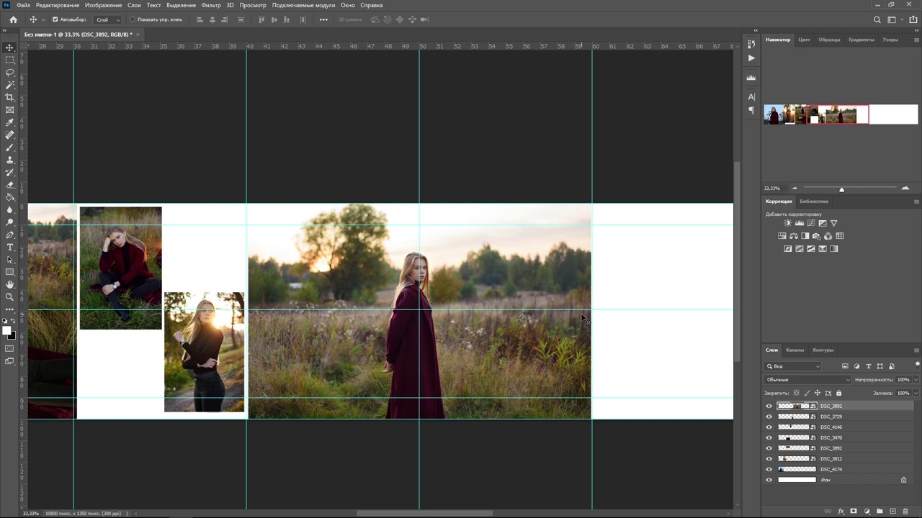
Free Transform the duplicate DSC_3892 field photo, shrinking it and moving it toward the bottom-left.
scroll(530, 336, "up", 2)
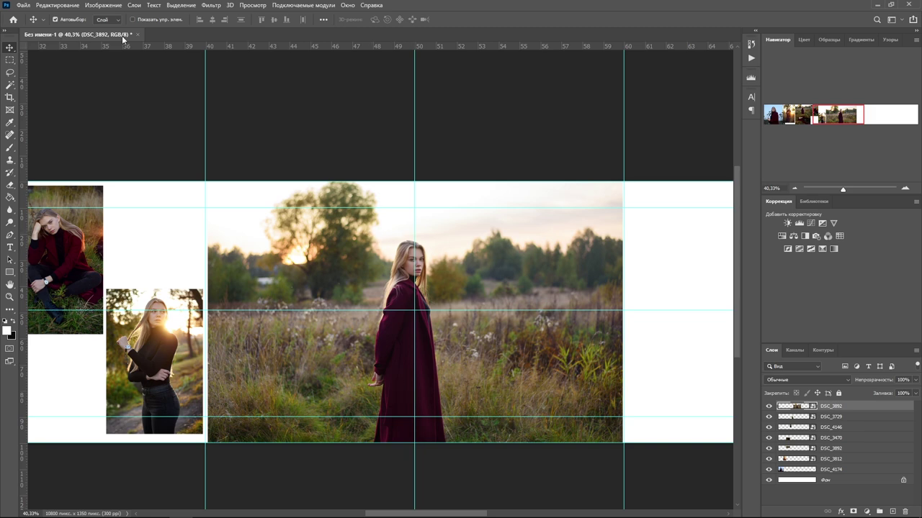
left_click(58, 5)
left_click(137, 215)
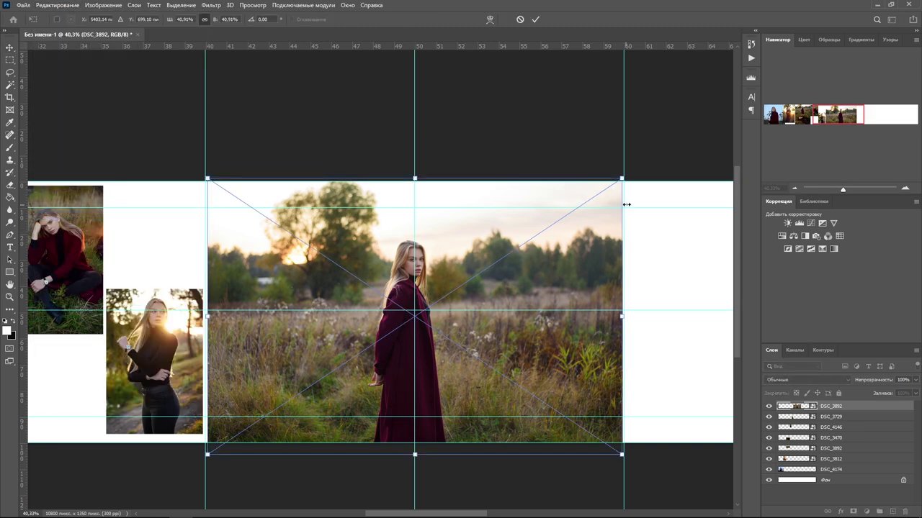
left_click_drag(624, 204, 473, 279)
left_click_drag(368, 323, 366, 286)
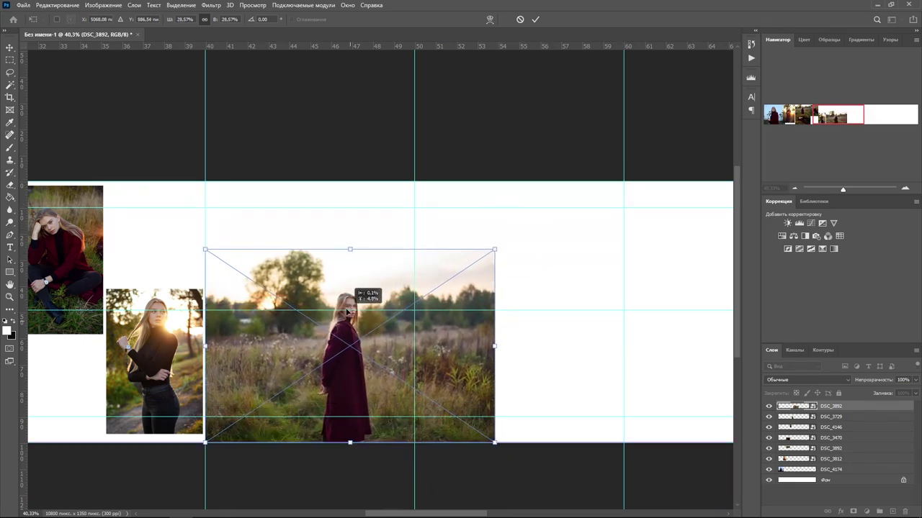
mouse_move(492, 224)
left_mouse_down()
mouse_move(473, 238)
mouse_move(465, 228)
left_mouse_up()
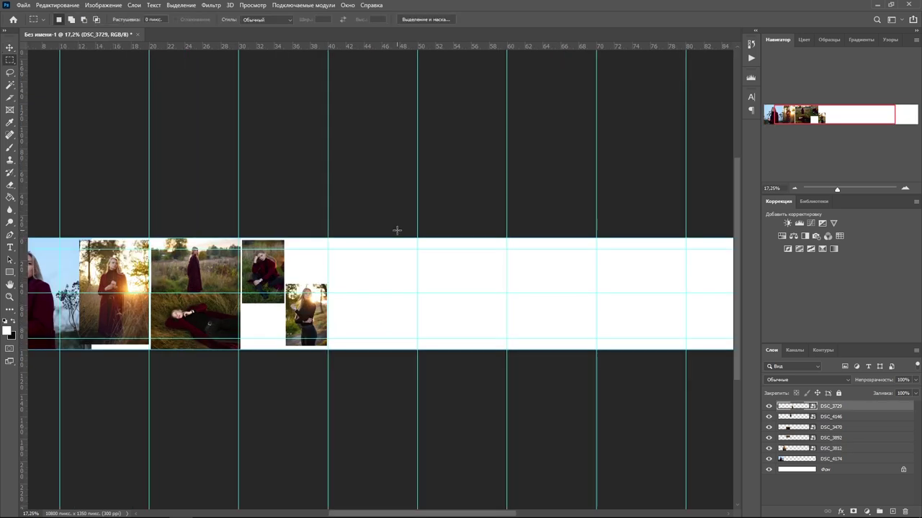
scroll(129, 241, "up", 1)
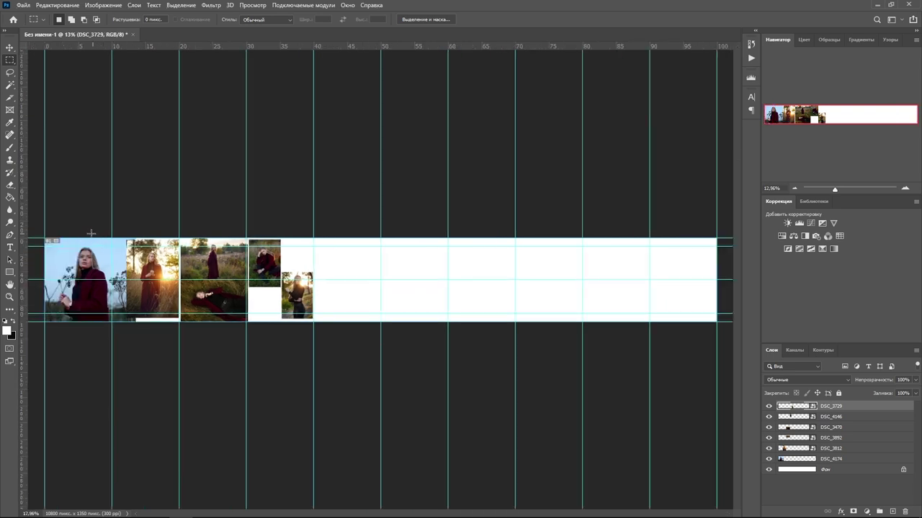
scroll(101, 249, "up", 1)
scroll(101, 249, "up", 1)
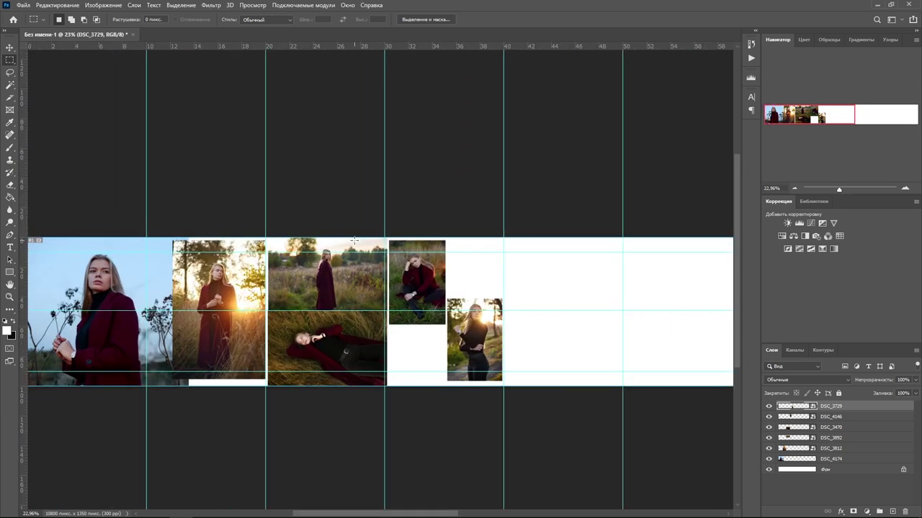
scroll(353, 240, "left", 2)
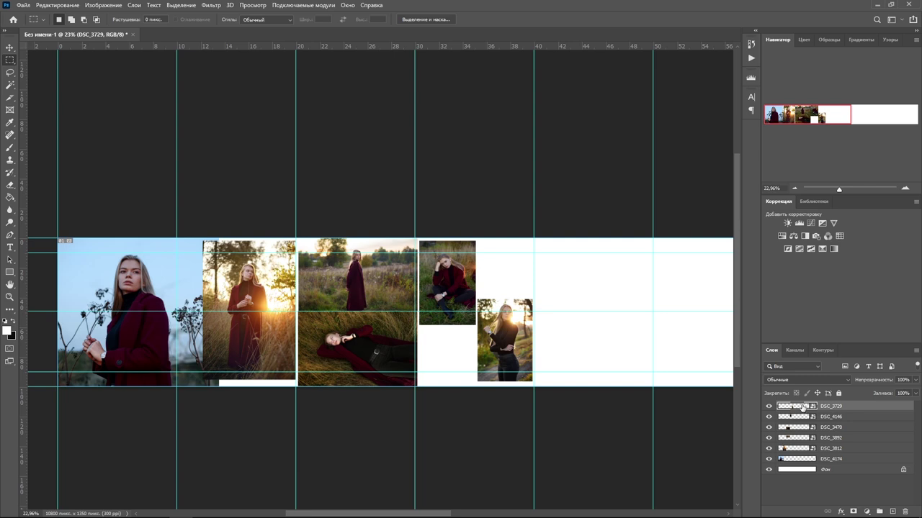
Rasterize the DSC_3729 layer, then draw and clear a test marquee beside it.
right_click(839, 407)
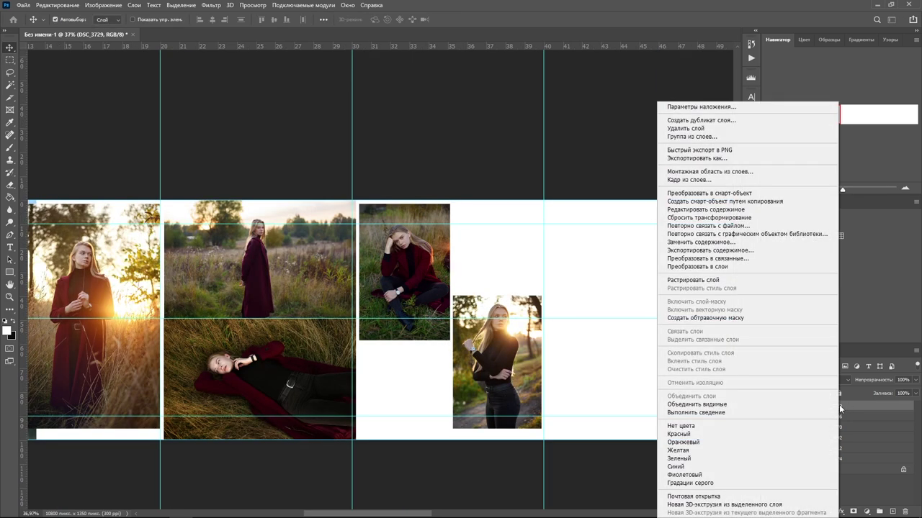
left_click(716, 281)
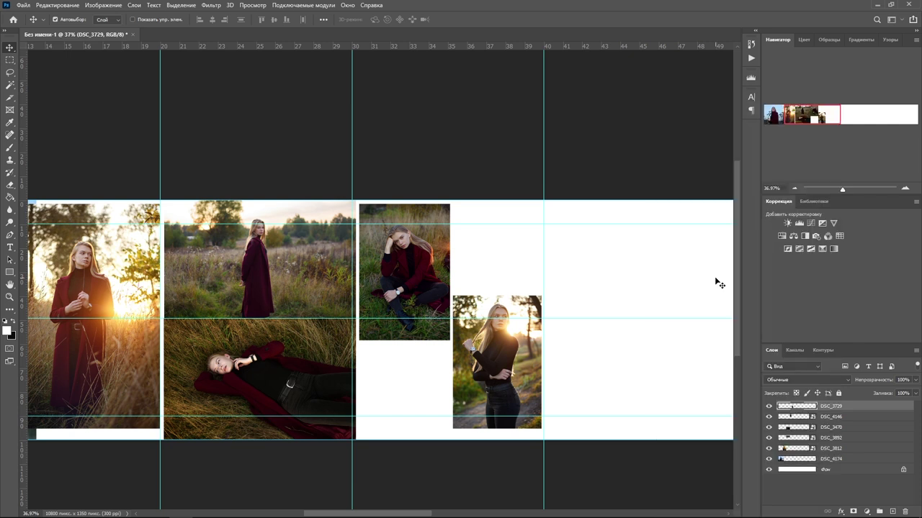
key("m")
left_click_drag(515, 271, 579, 354)
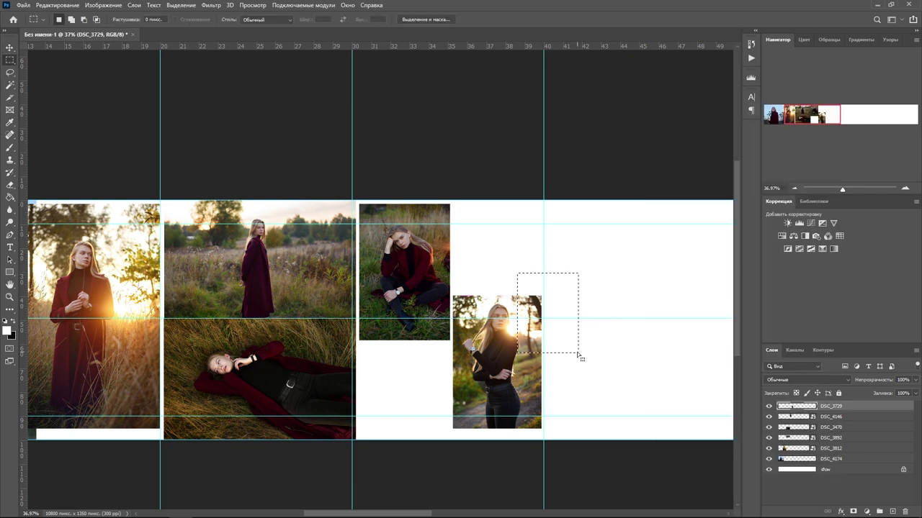
left_click(600, 309)
key("v")
scroll(277, 274, "down", 4)
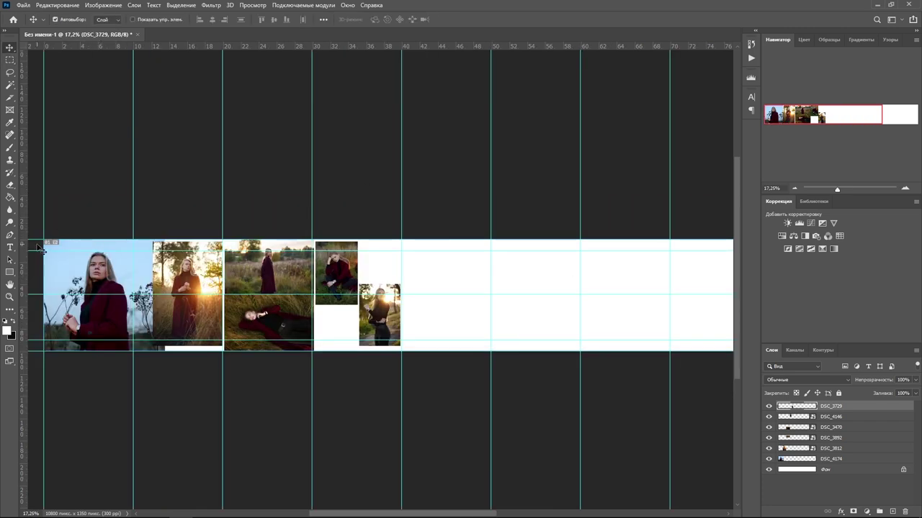
scroll(40, 250, "up", 3)
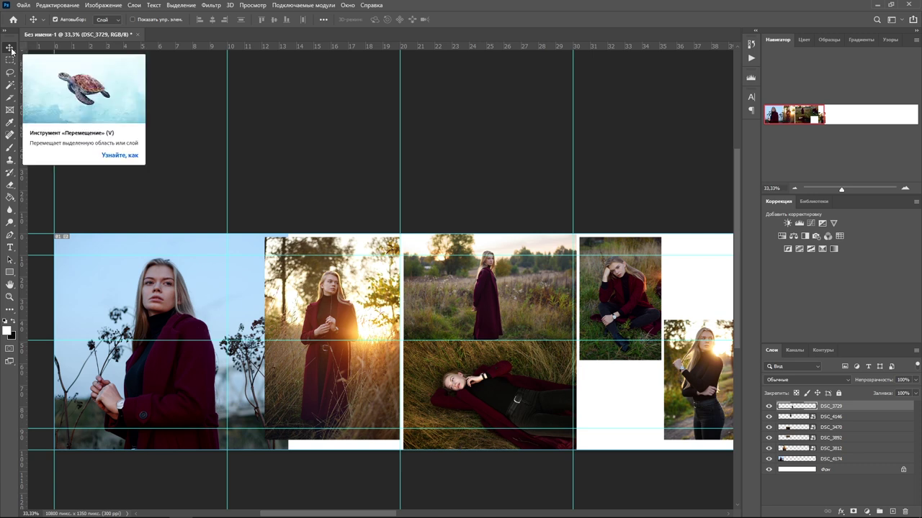
Drag the three inner horizontal guides back into the top ruler, keeping the vertical dividers.
left_click_drag(195, 256, 244, 44)
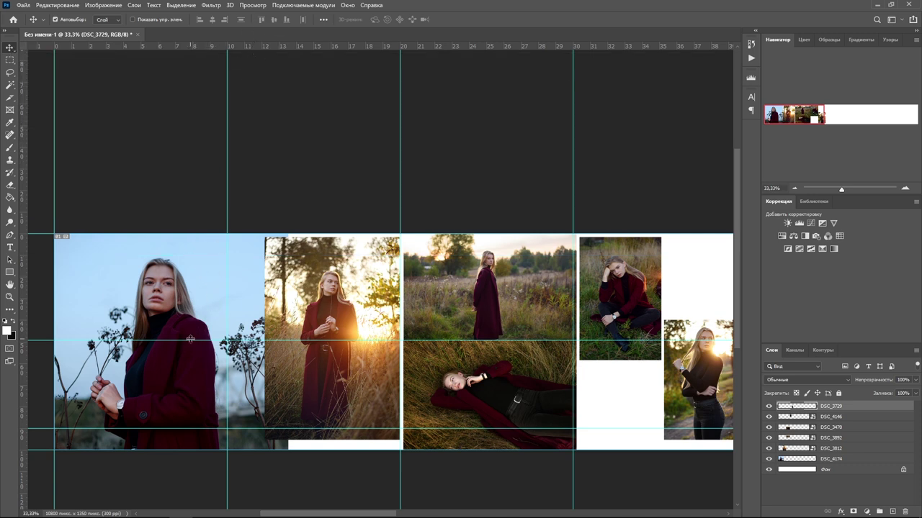
left_click_drag(191, 339, 238, 45)
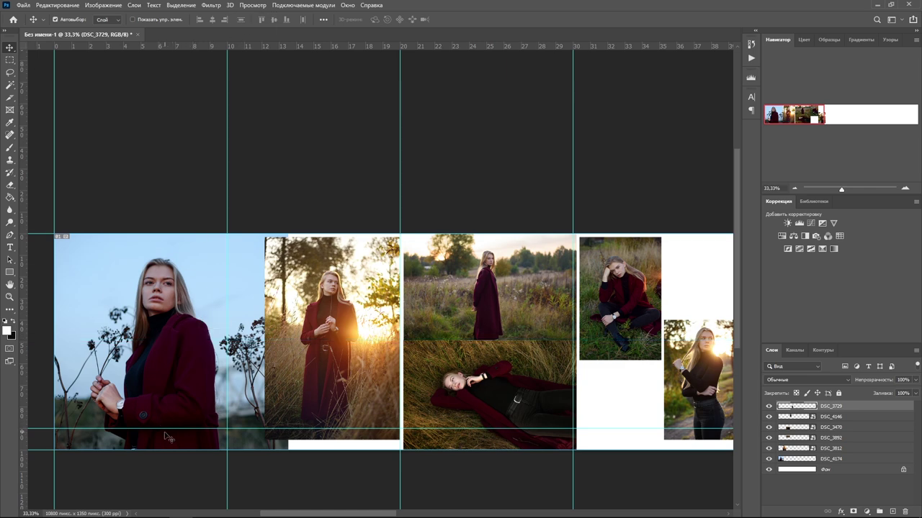
left_click_drag(168, 429, 245, 45)
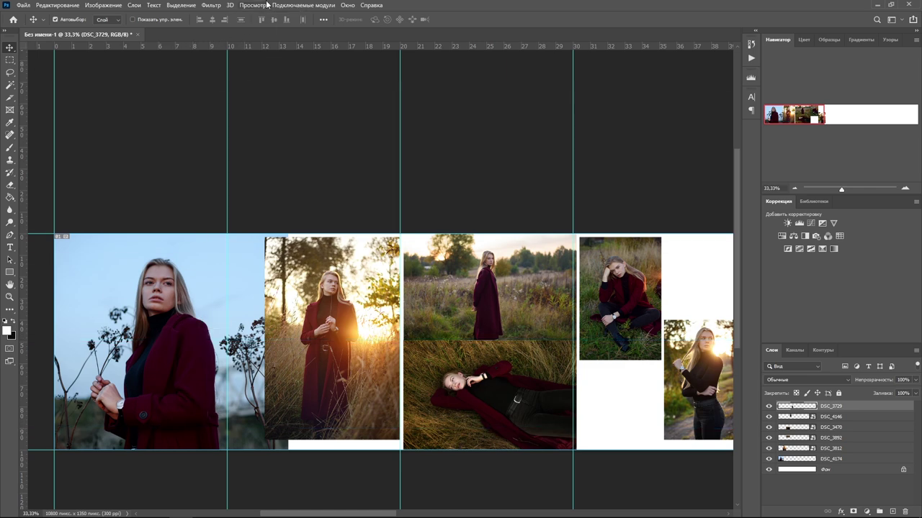
right_click(10, 97)
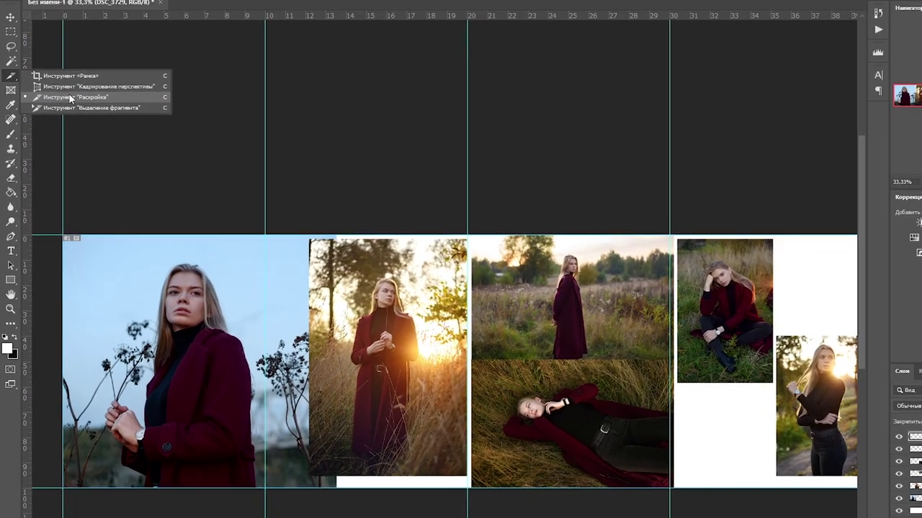
Create numbered slices from the vertical guides with the Slice tool and check them.
left_click(91, 69)
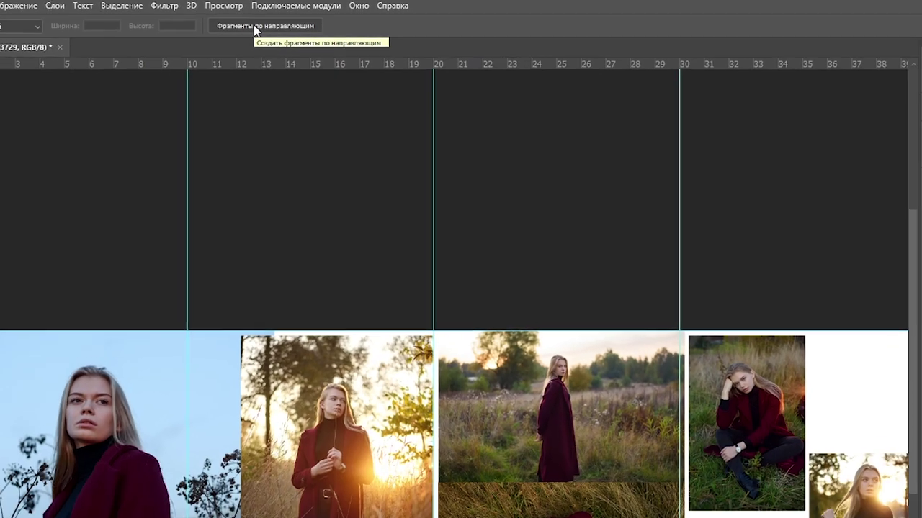
left_click(243, 32)
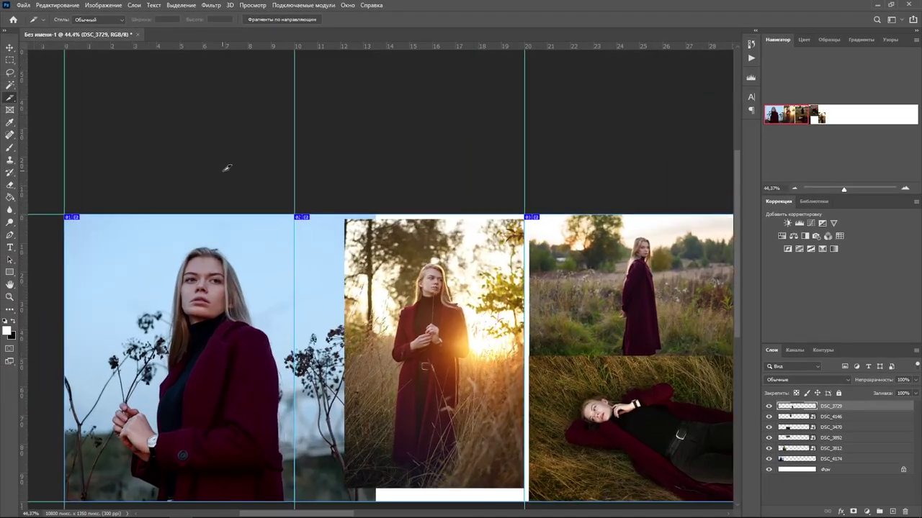
scroll(334, 201, "down", 3)
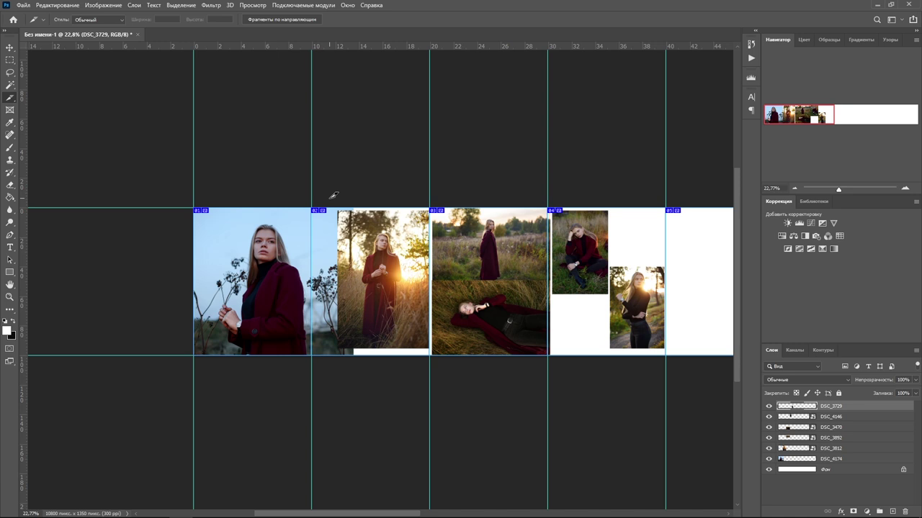
scroll(372, 210, "up", 1)
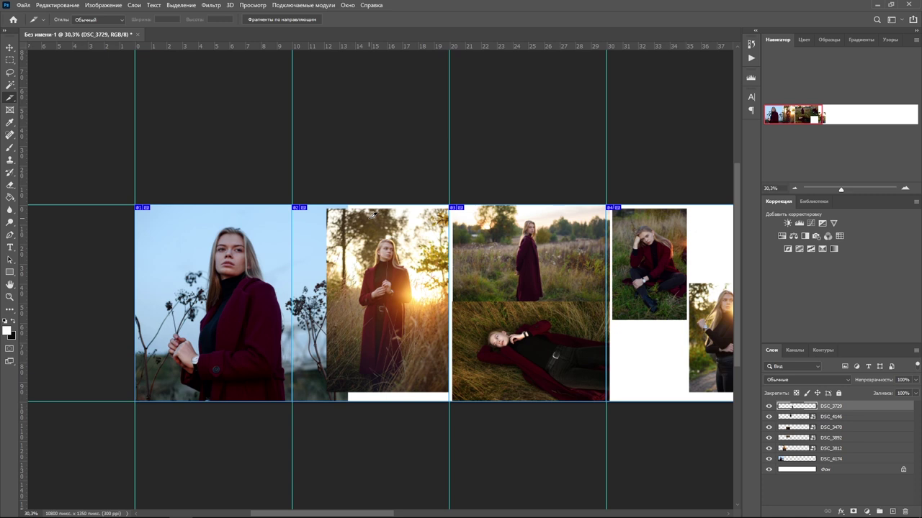
left_click(23, 5)
mouse_move(45, 144)
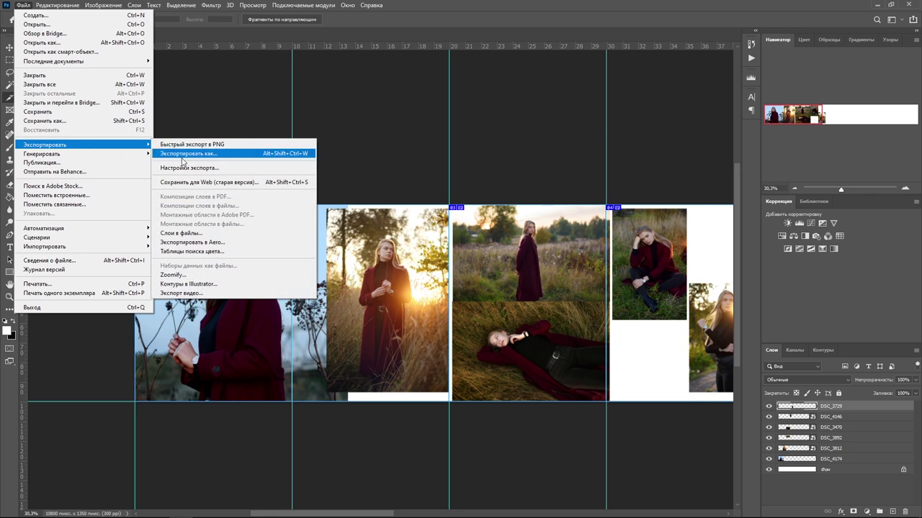
In Save for Web, set JPEG format, quality 100, with embedded colour profile.
left_click(227, 184)
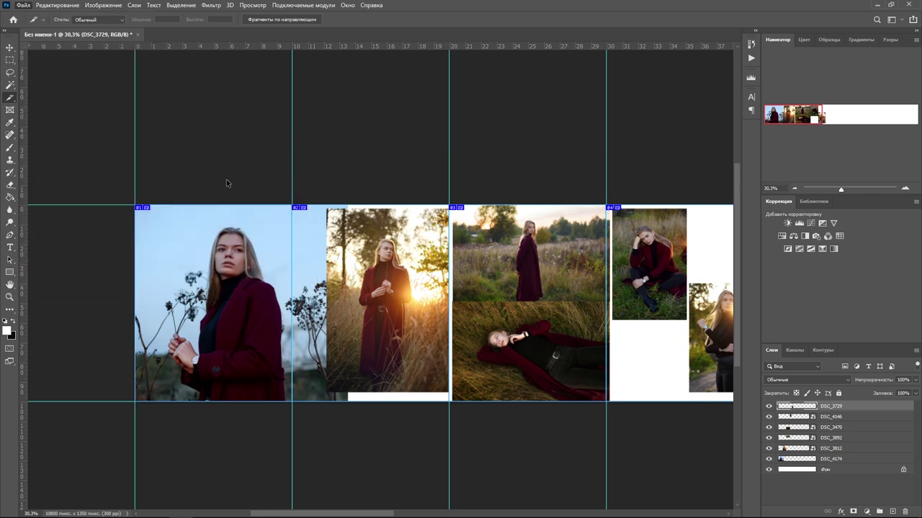
left_click(596, 94)
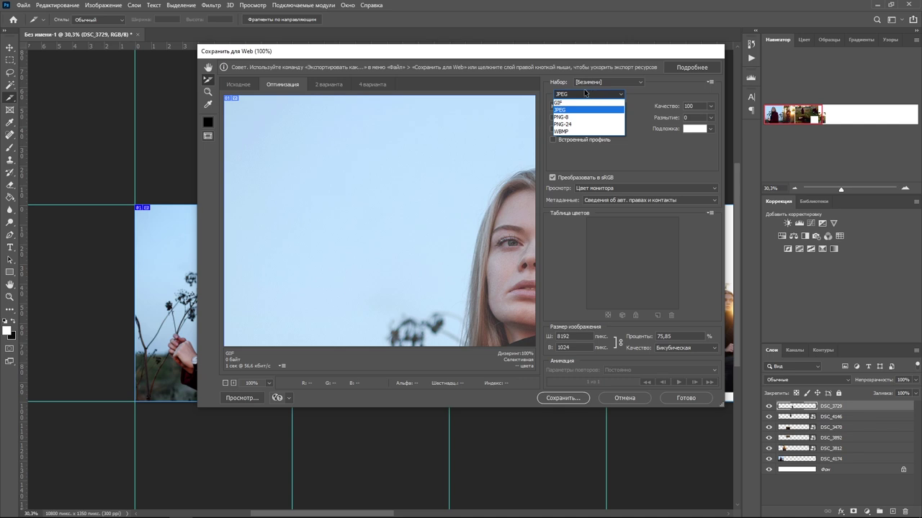
left_click(566, 110)
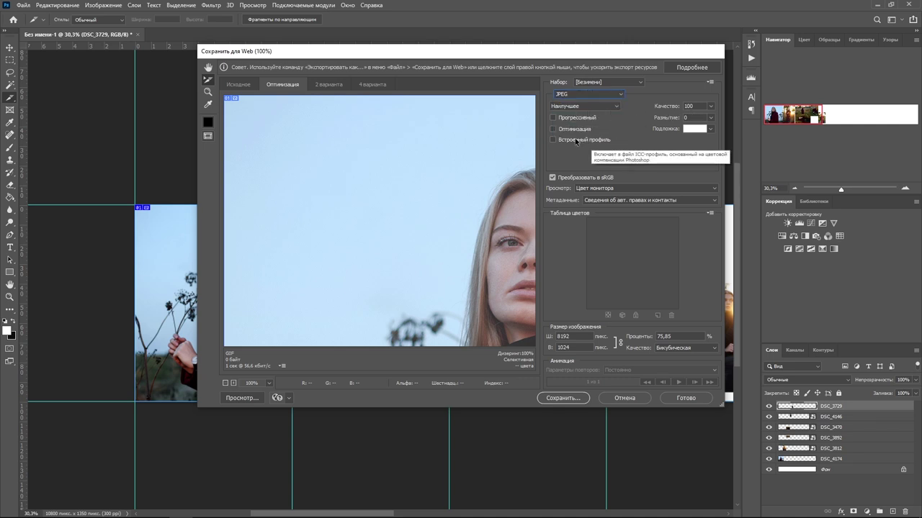
left_click(575, 140)
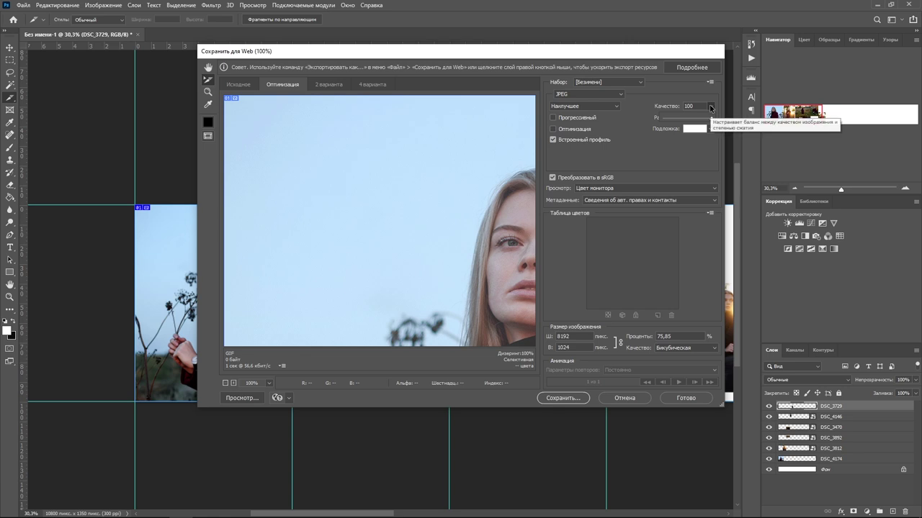
left_click(670, 147)
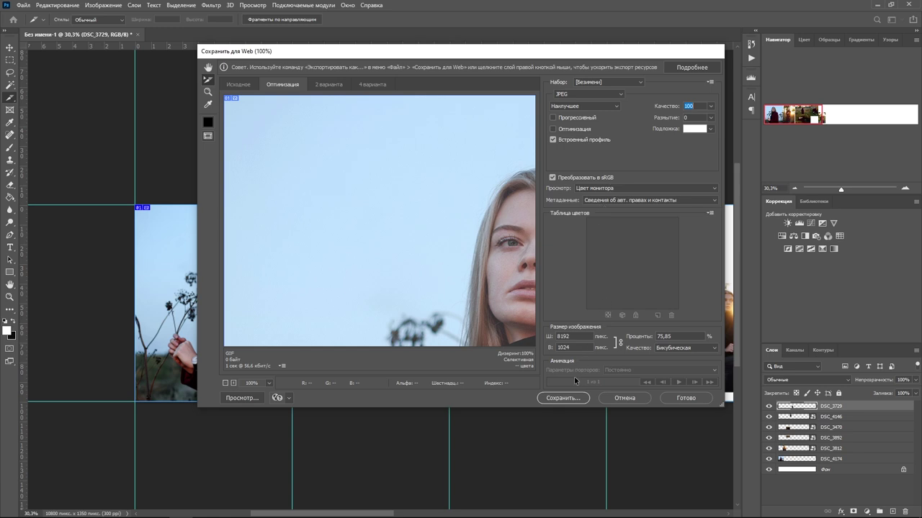
left_click(562, 397)
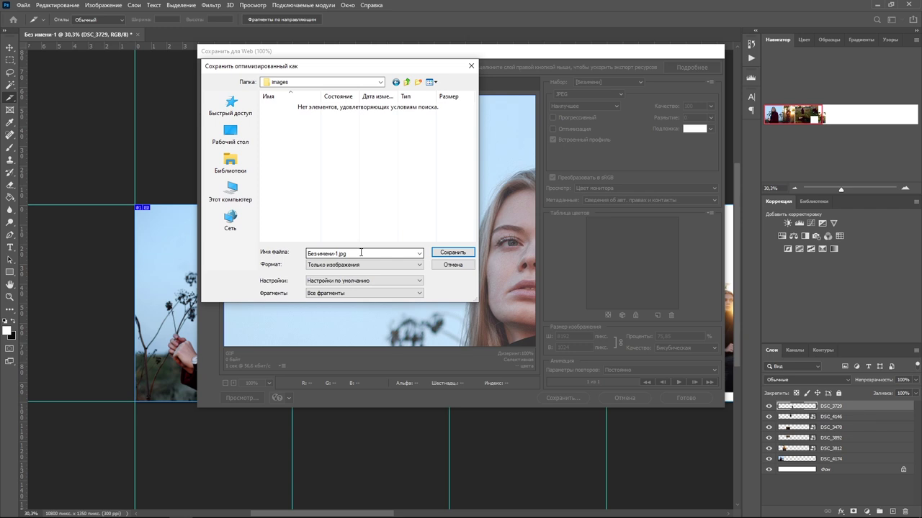
Save the slices into the images folder under the name карусель.
double_click(361, 253)
type("карусель")
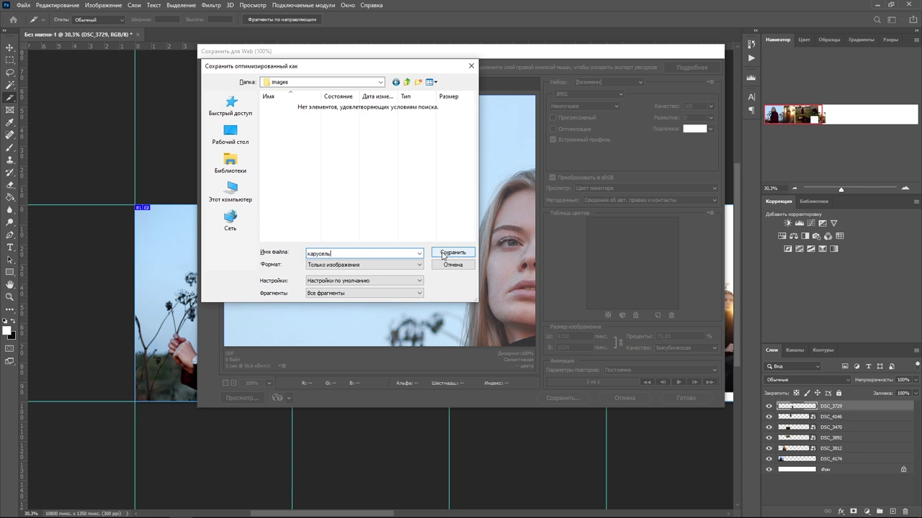
left_click(443, 254)
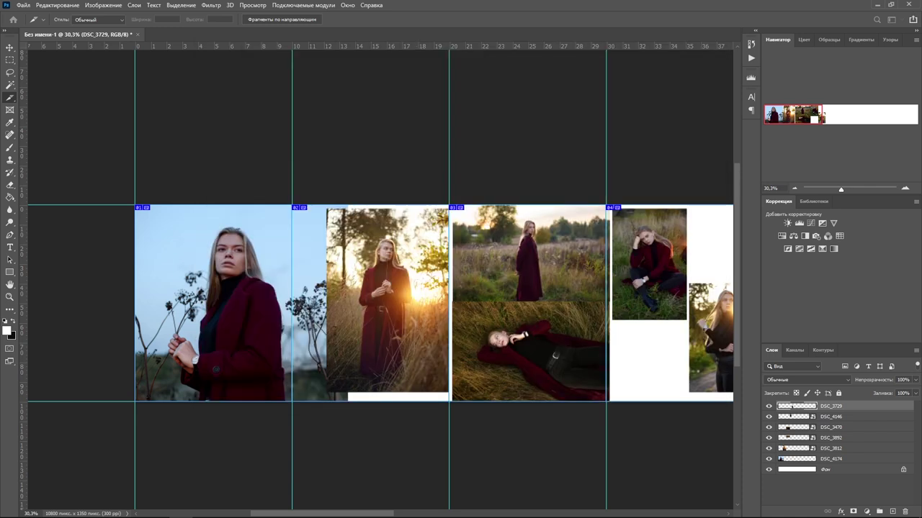
key("super+e")
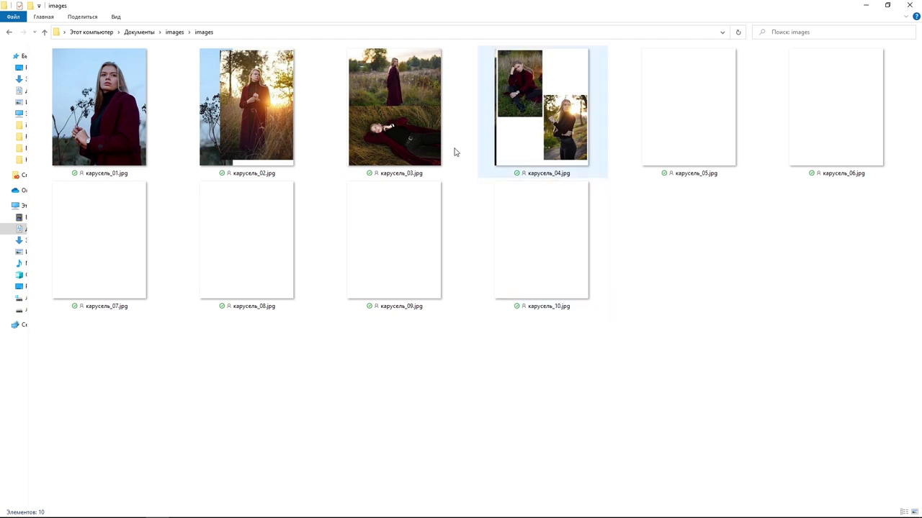
Preview карусель_01.jpg full screen, then inspect slides карусель_02 through карусель_06.
double_click(125, 108)
left_click(599, 180)
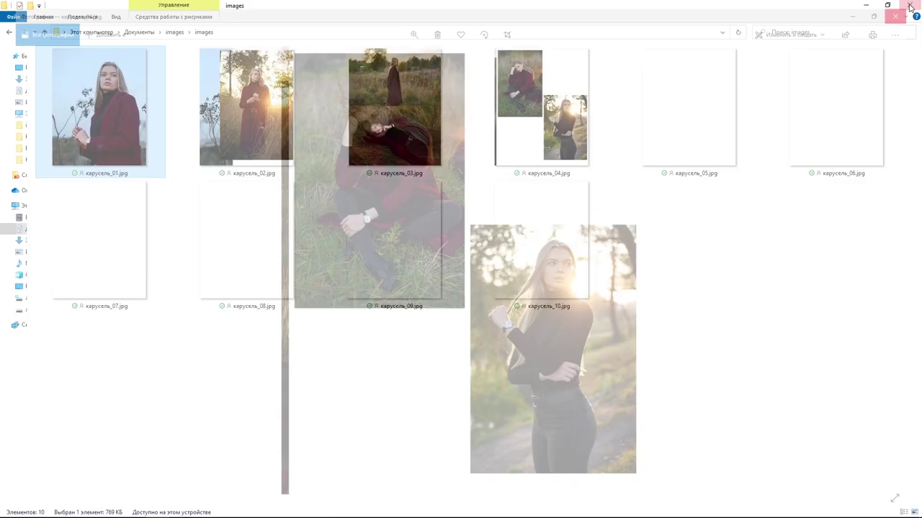
left_click(252, 97)
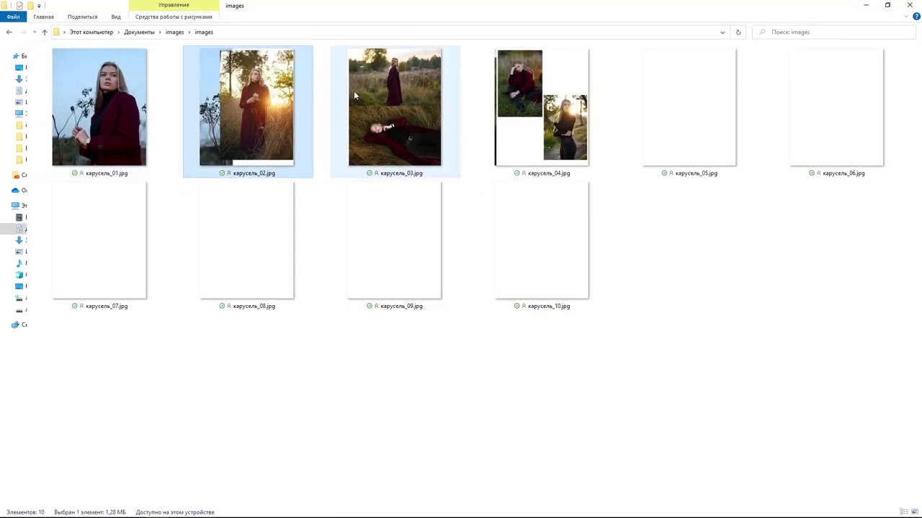
left_click(354, 90)
left_click(507, 103)
left_click(692, 103)
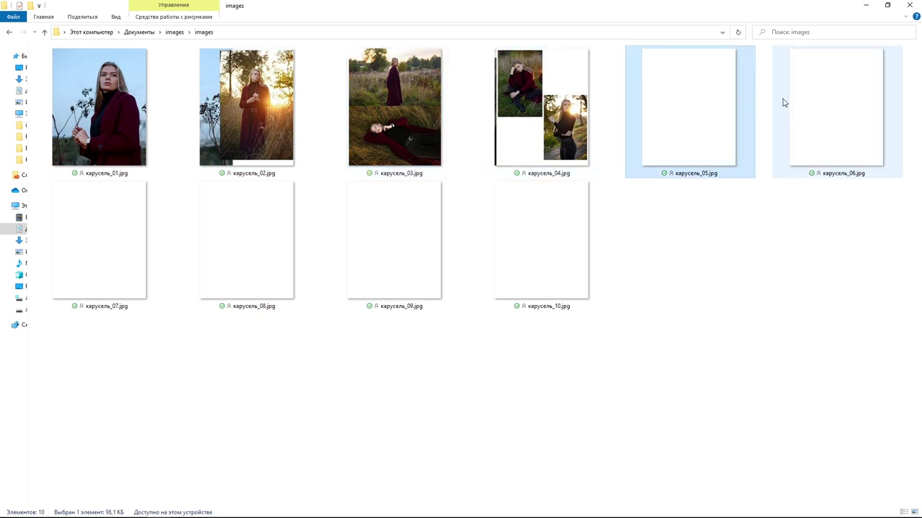
left_click(785, 102)
Inspect slides карусель_07 to карусель_10, then recheck карусель_01 through карусель_04.
left_click(108, 251)
left_click(263, 250)
left_click(403, 249)
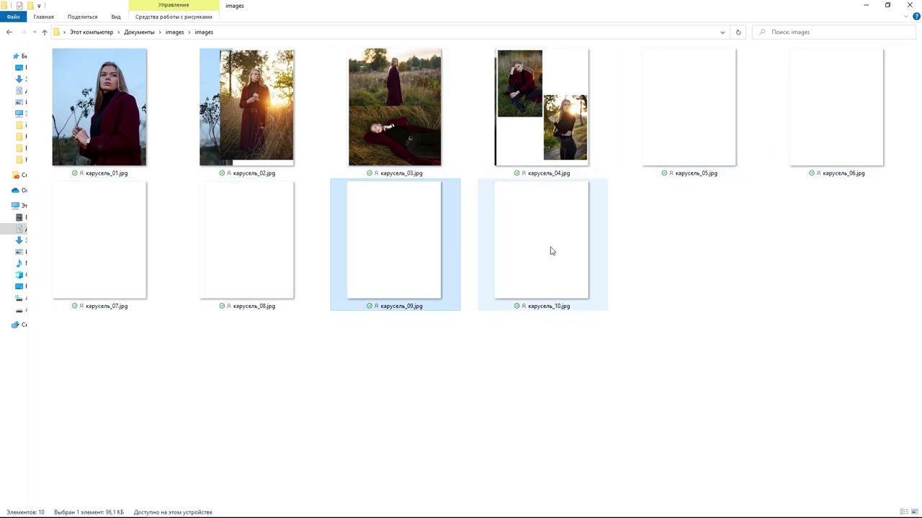
left_click(552, 250)
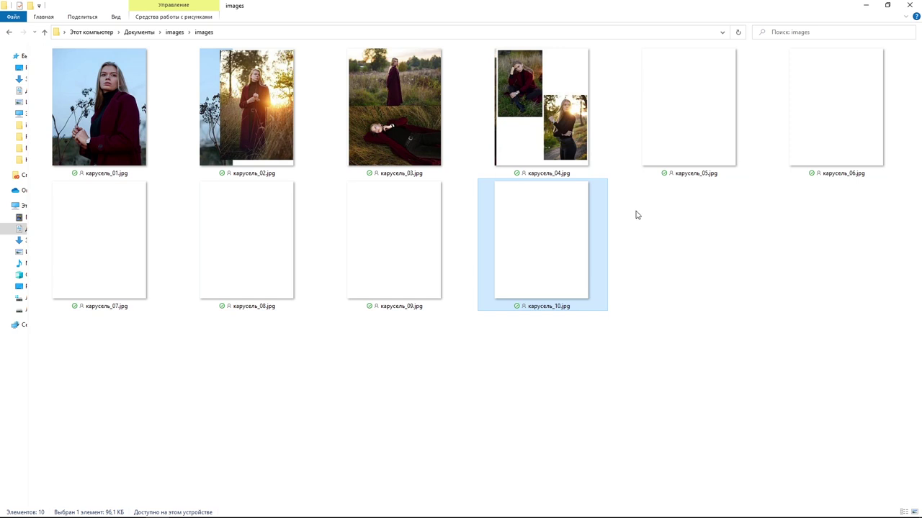
left_click(372, 356)
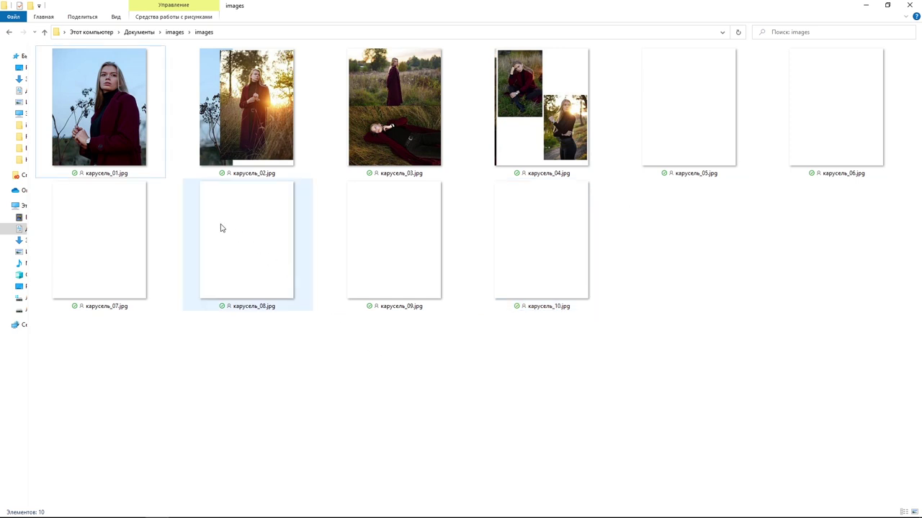
left_click(124, 117)
left_click(238, 109)
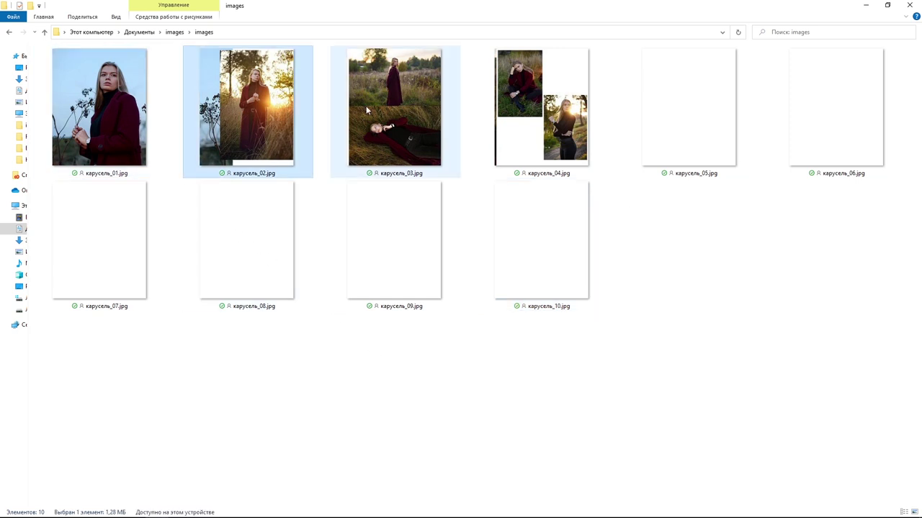
left_click(396, 108)
left_click(518, 106)
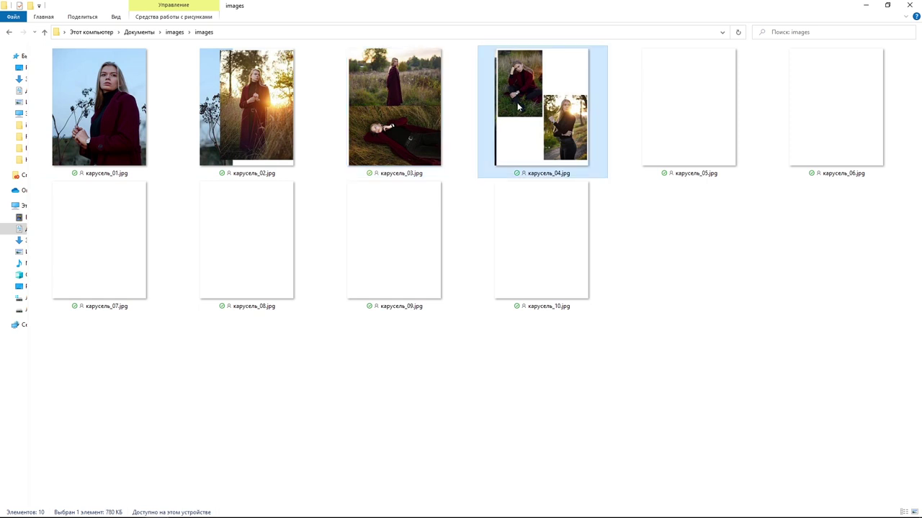